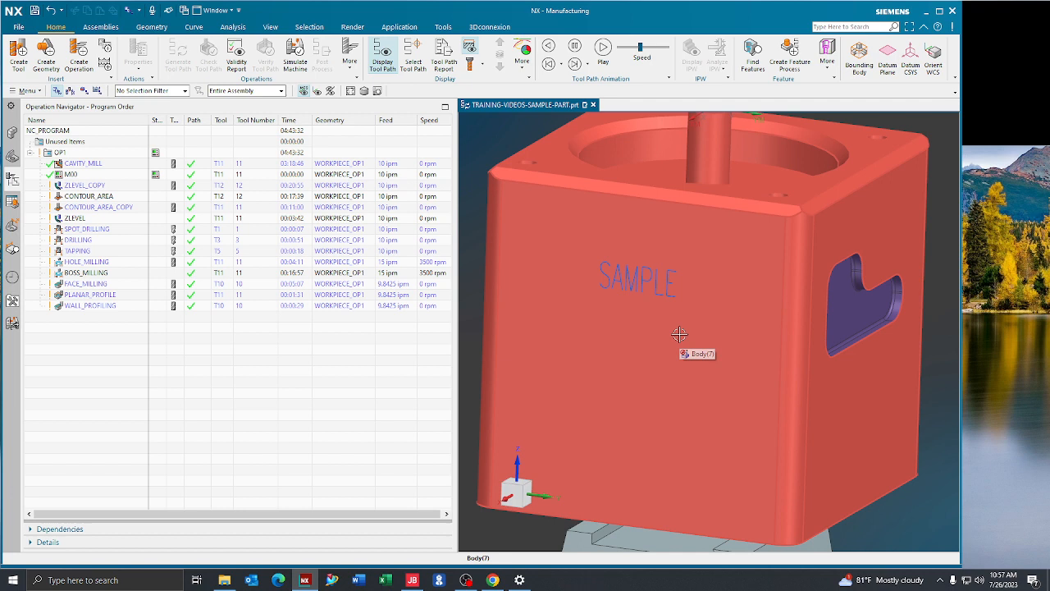
{"action": "middle_click_drag", "start_coordinate": [679, 335], "coordinate": [700, 339]}
{"action": "middle_click_drag", "start_coordinate": [651, 251], "coordinate": [660, 271]}
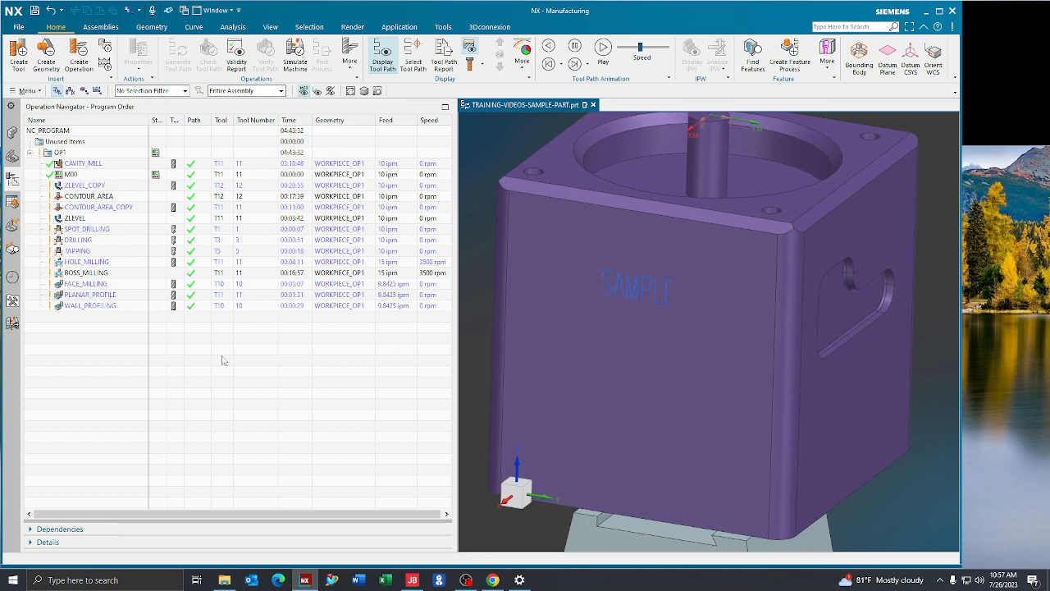
{"action": "left_click", "coordinate": [195, 27]}
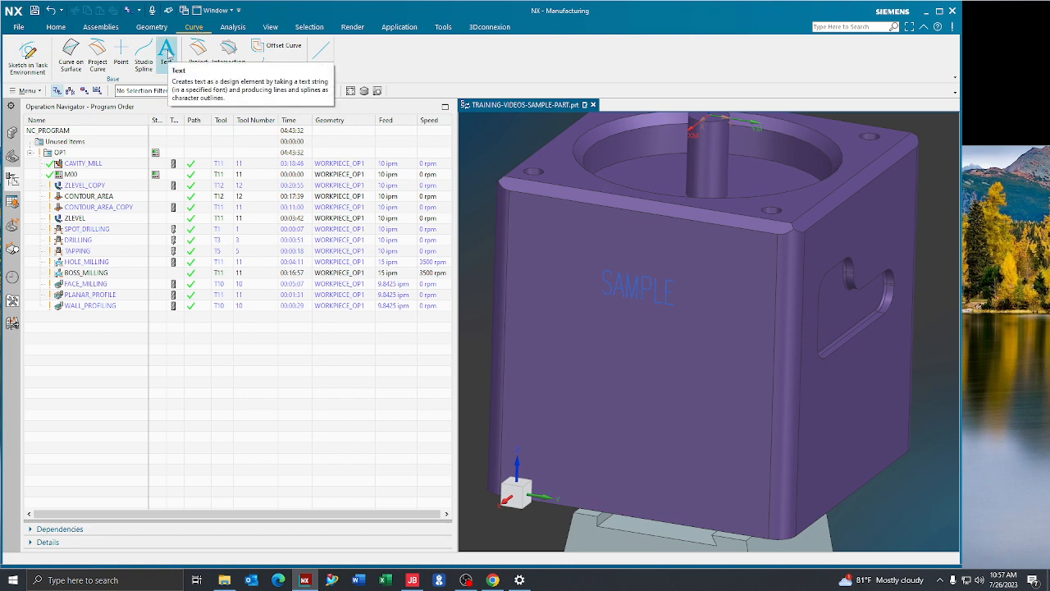
{"action": "left_click", "coordinate": [55, 27]}
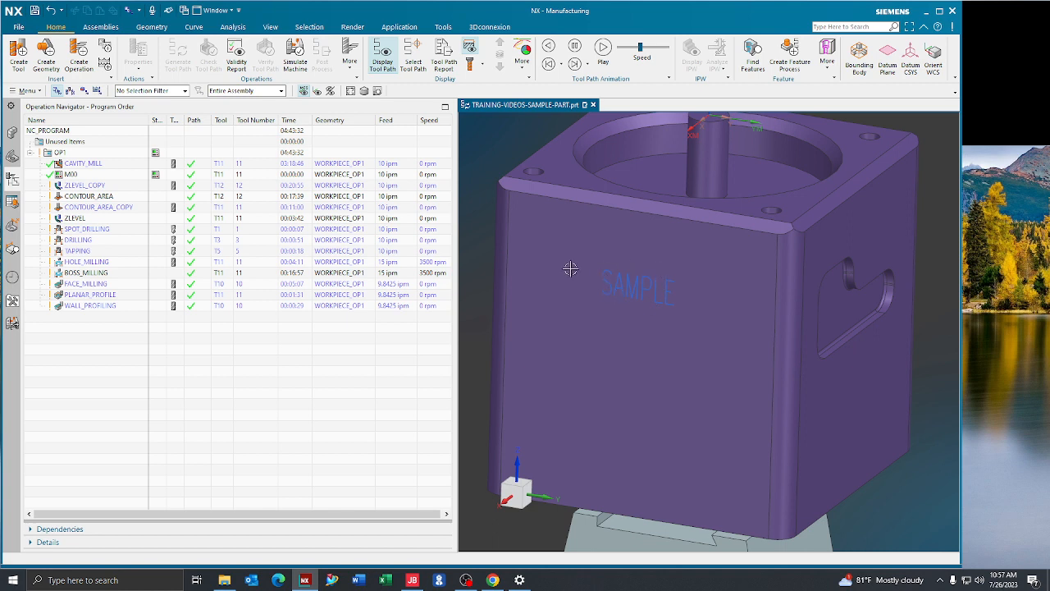
{"action": "left_click", "coordinate": [189, 371]}
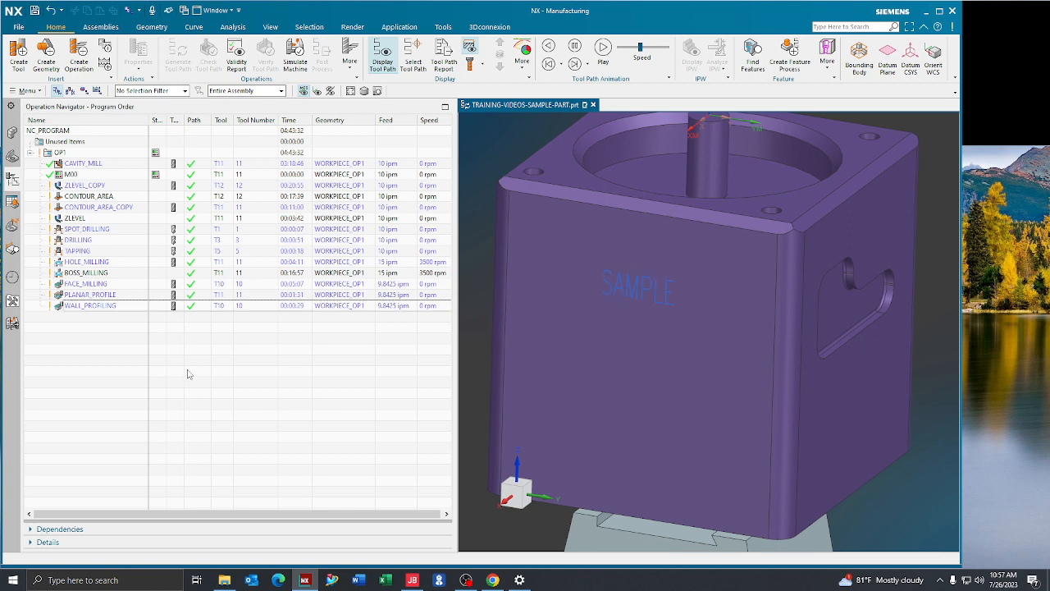
Create a mill_contour Curve Drive operation named CURVE_POINT in program OP1 with the T18 (HARVEY-48130-ENGRAVER) tool.
{"action": "left_click", "coordinate": [79, 56]}
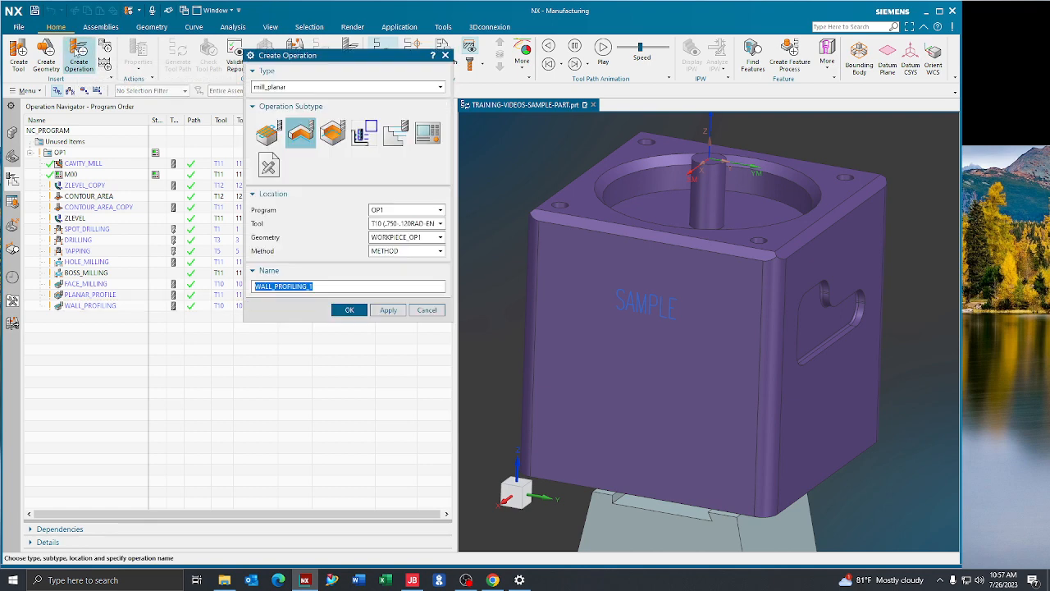
{"action": "left_click", "coordinate": [281, 87]}
{"action": "left_click", "coordinate": [279, 117]}
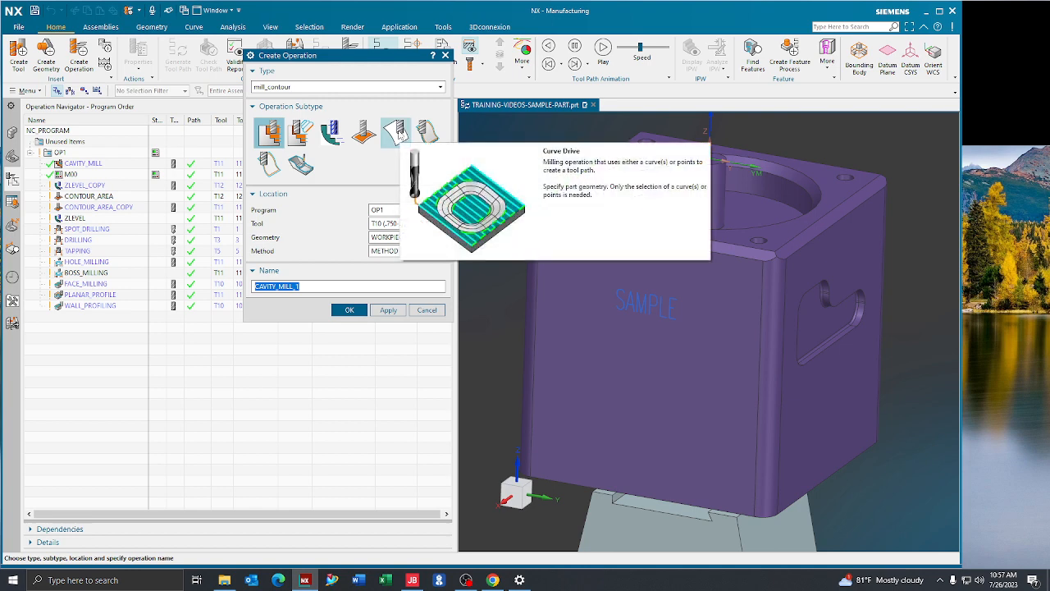
{"action": "left_click", "coordinate": [397, 132]}
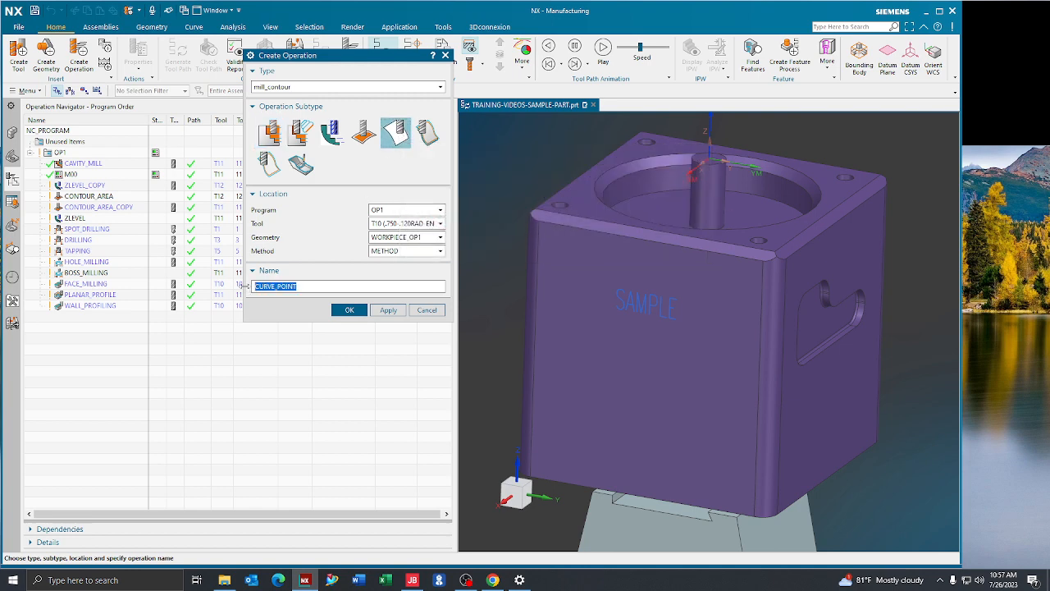
{"action": "left_click", "coordinate": [302, 287]}
{"action": "left_click", "coordinate": [383, 224]}
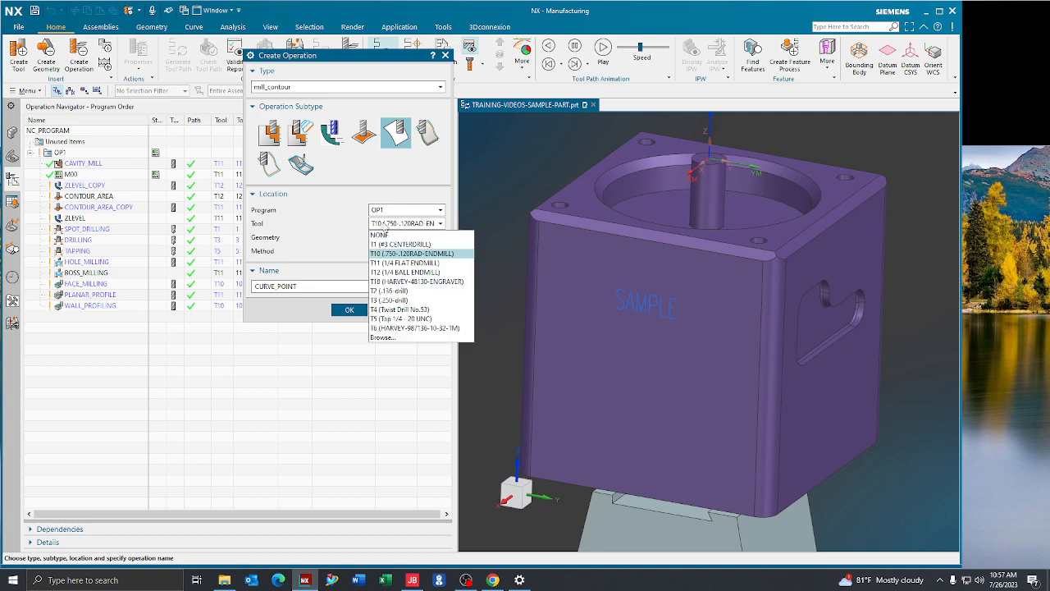
{"action": "left_click", "coordinate": [425, 281]}
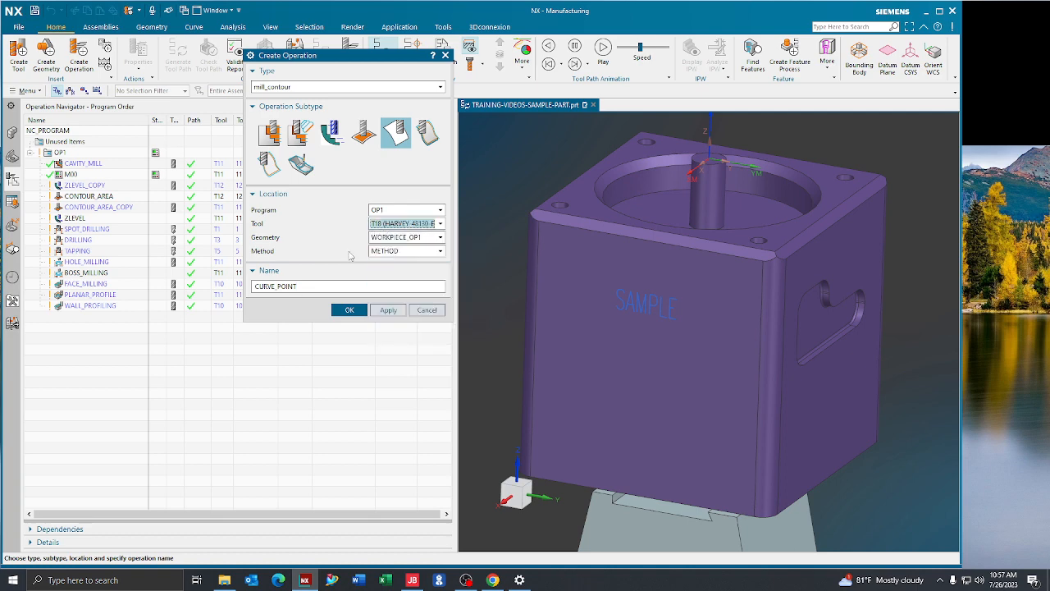
{"action": "left_click", "coordinate": [349, 310]}
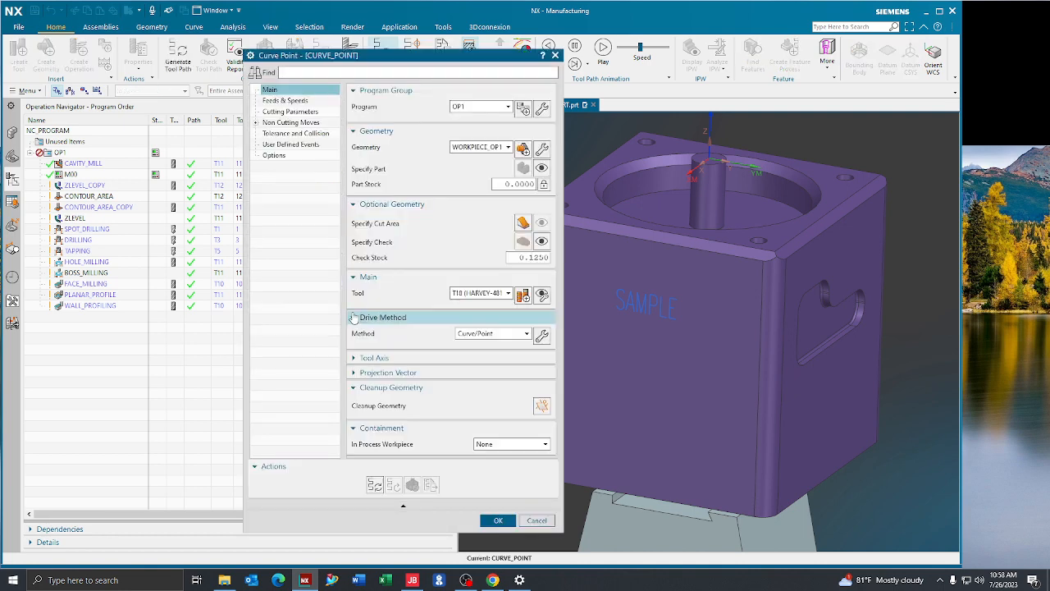
Edit the operation's Curve/Point drive method and select the letter S of the SAMPLE text as the first drive set.
{"action": "left_click_drag", "start_coordinate": [401, 57], "coordinate": [341, 30]}
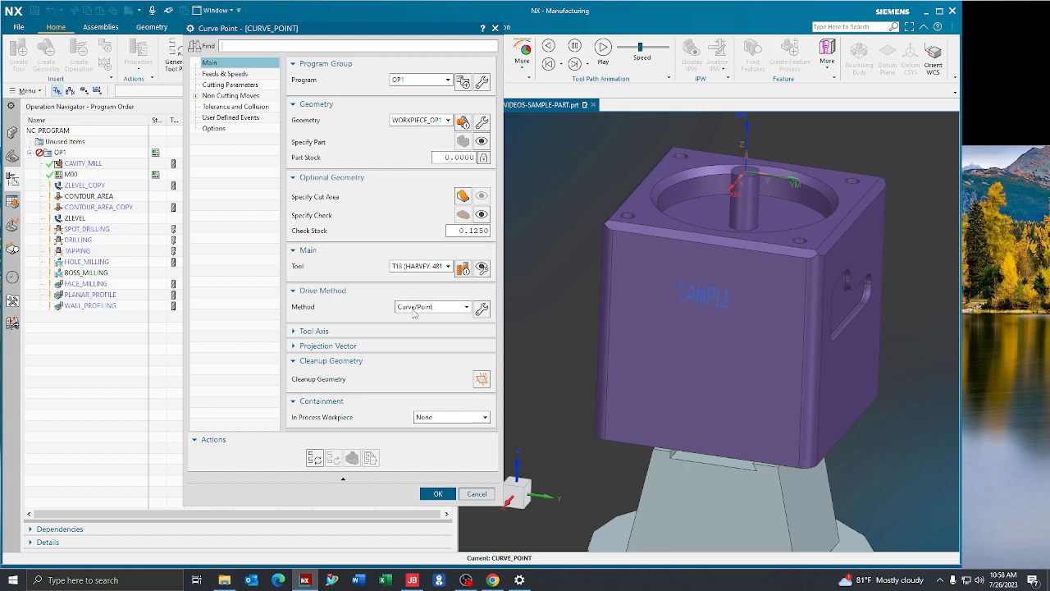
{"action": "left_click", "coordinate": [414, 310]}
{"action": "left_click", "coordinate": [420, 319]}
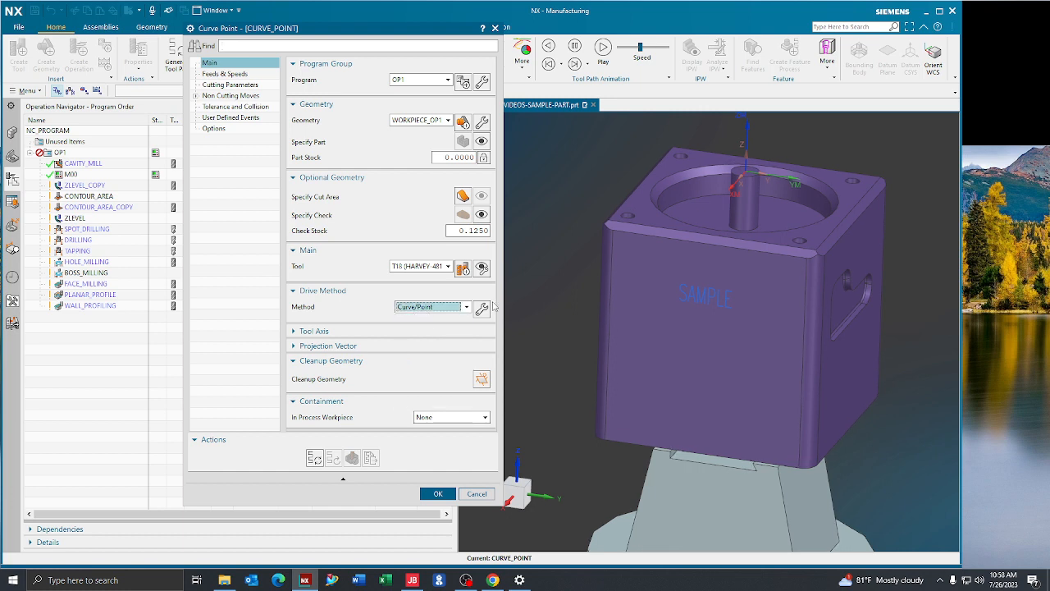
{"action": "left_click", "coordinate": [482, 309]}
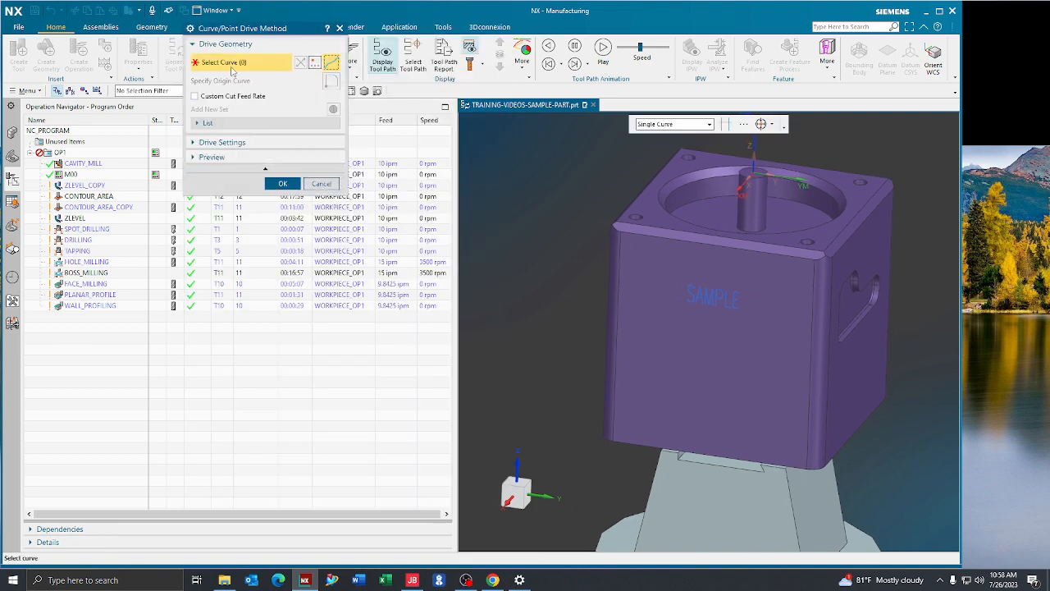
{"action": "left_click_drag", "start_coordinate": [244, 33], "coordinate": [337, 158]}
{"action": "left_click", "coordinate": [324, 250]}
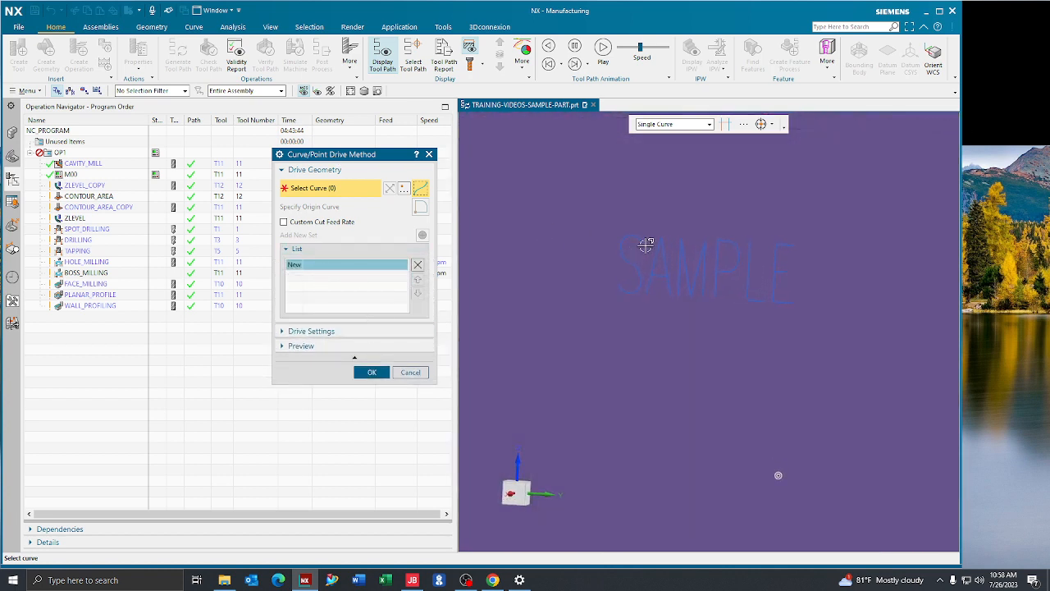
{"action": "left_click", "coordinate": [643, 246]}
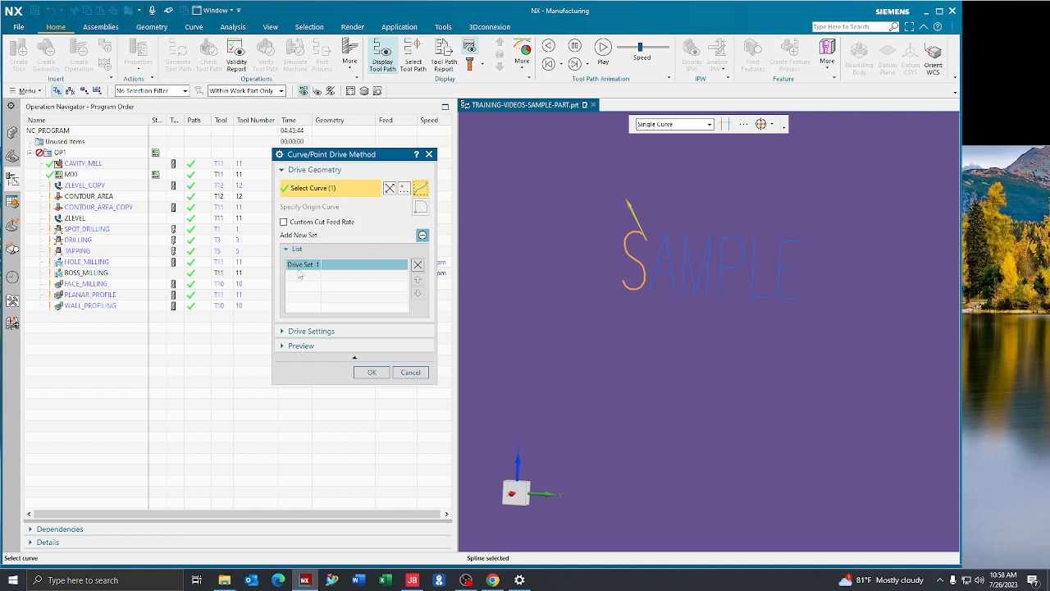
Add the outline of the letter A and its crossbar as two separate drive sets.
{"action": "left_click", "coordinate": [423, 235]}
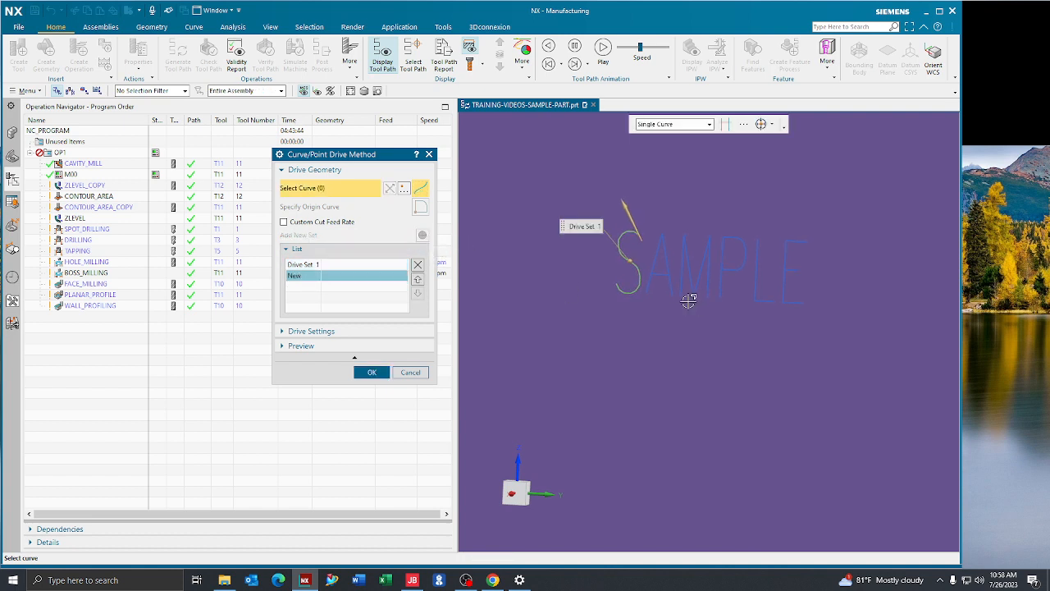
{"action": "left_click", "coordinate": [669, 279]}
{"action": "scroll", "coordinate": [639, 279], "scroll_direction": "up", "scroll_amount": 3}
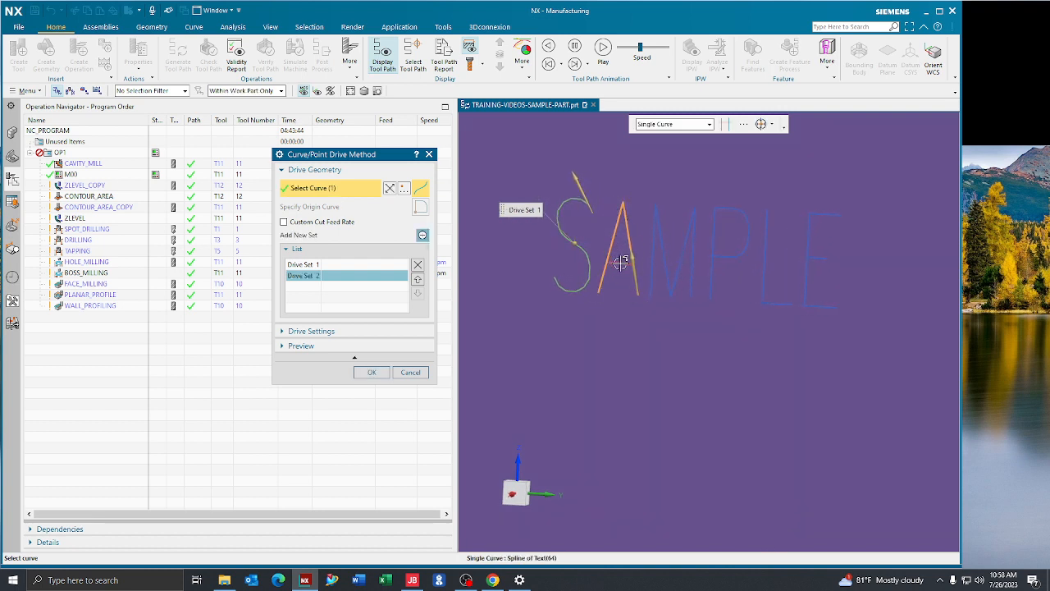
{"action": "scroll", "coordinate": [609, 355], "scroll_direction": "down", "scroll_amount": 1}
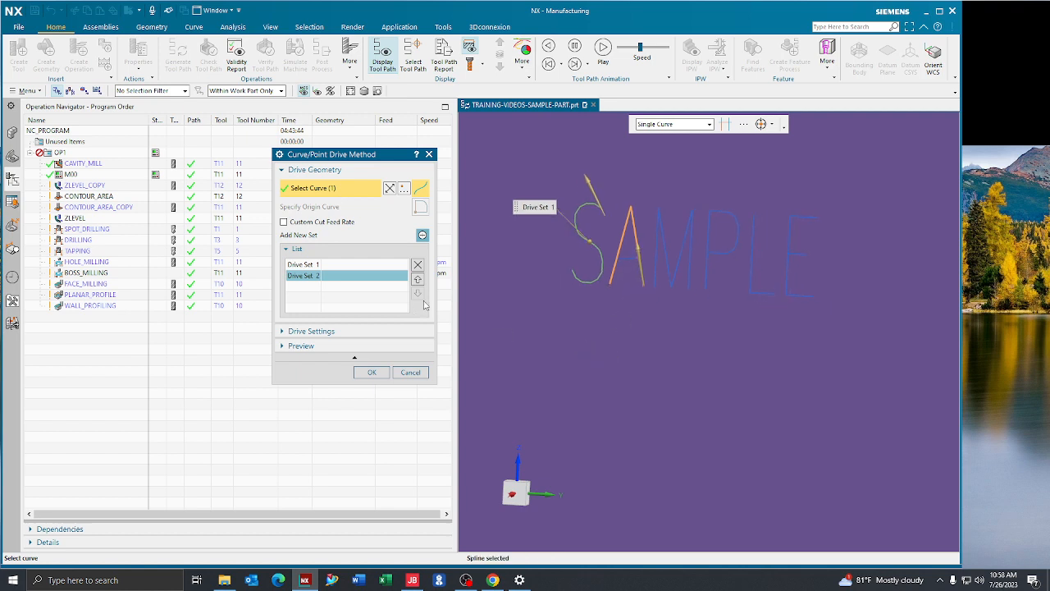
{"action": "left_click", "coordinate": [423, 236]}
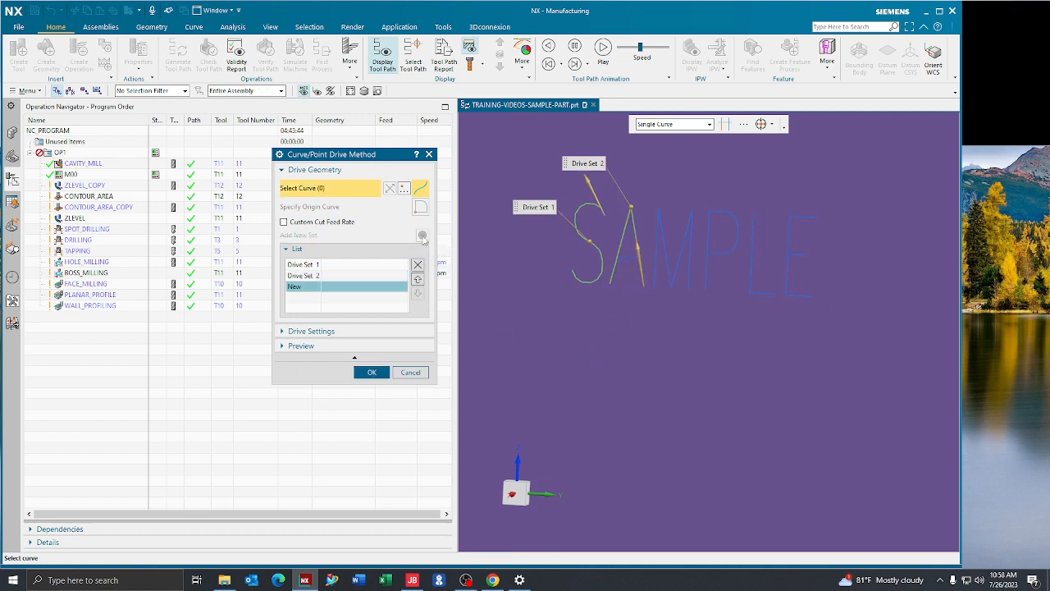
{"action": "left_click", "coordinate": [633, 259]}
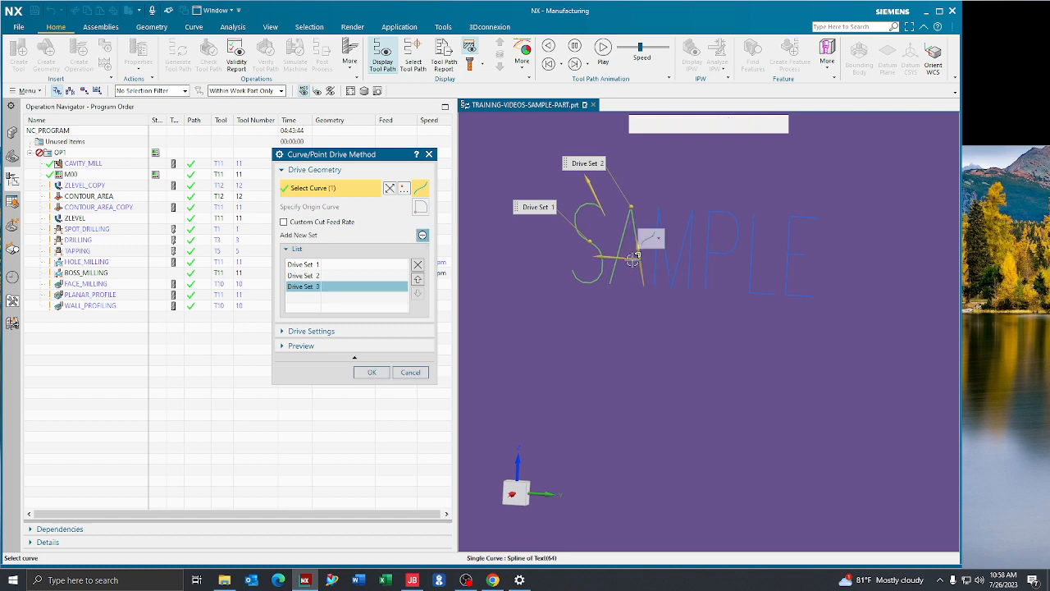
Add the letters M, P and L of the SAMPLE text as three separate drive sets.
{"action": "left_click", "coordinate": [422, 236]}
{"action": "left_click", "coordinate": [685, 279]}
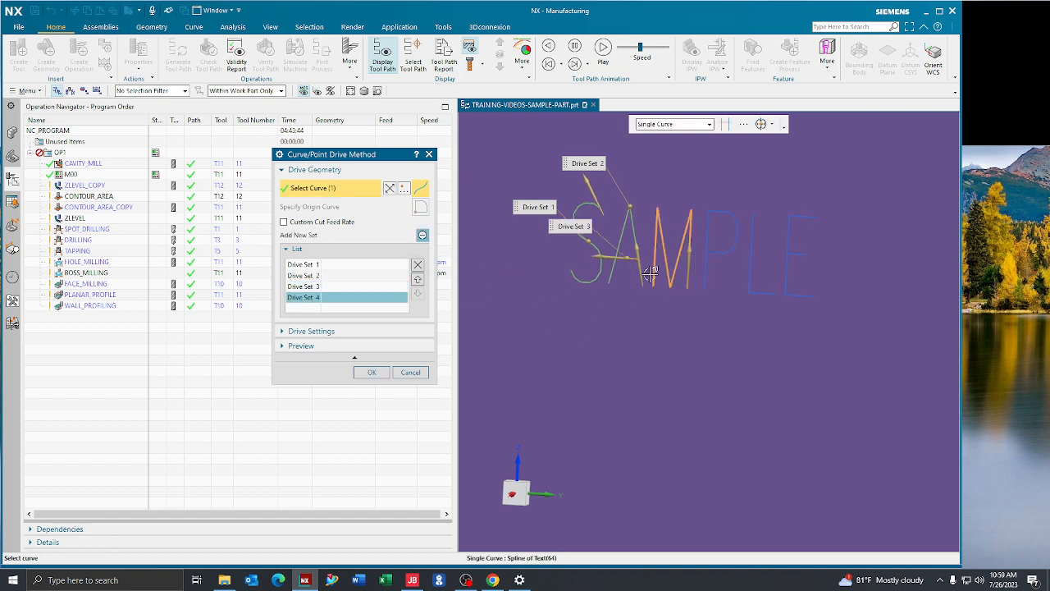
{"action": "left_click", "coordinate": [422, 237]}
{"action": "left_click", "coordinate": [702, 275]}
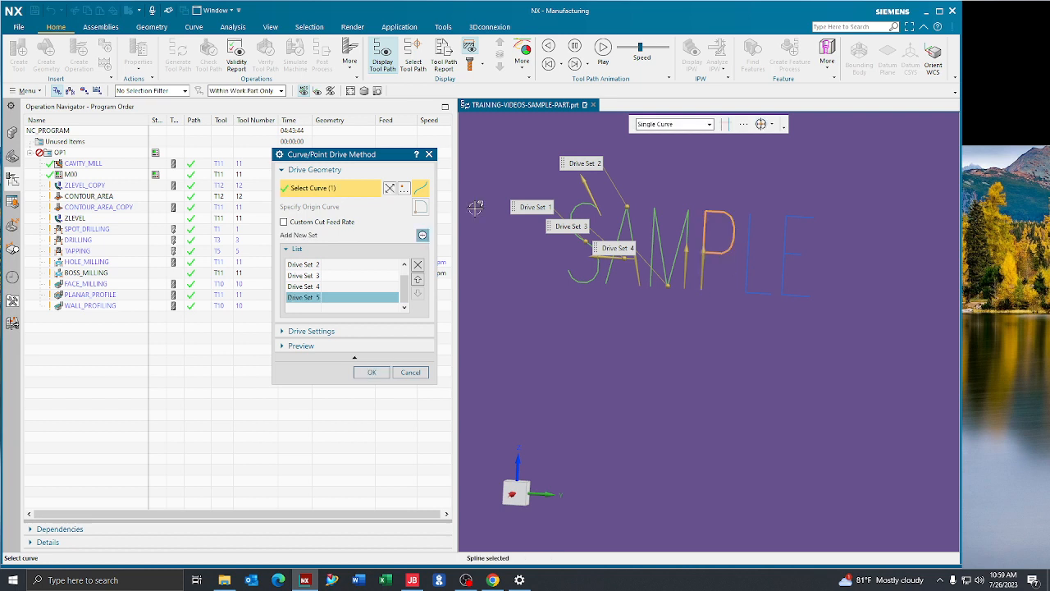
{"action": "left_click", "coordinate": [423, 235]}
{"action": "left_click", "coordinate": [749, 240]}
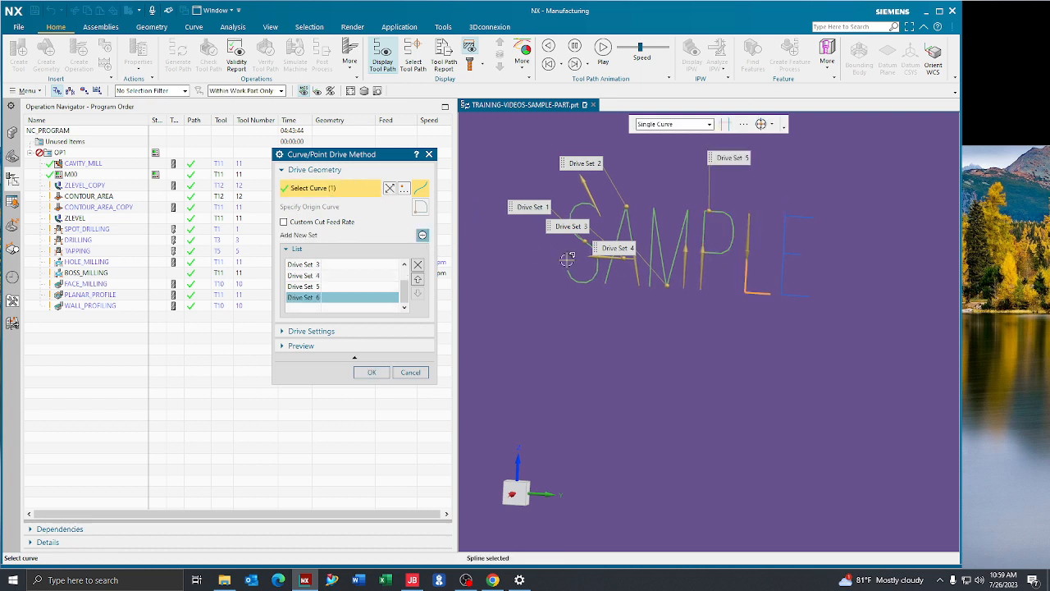
Add the outline of the letter E and its middle bar as separate drive sets and accept the drive geometry.
{"action": "left_click", "coordinate": [423, 235]}
{"action": "left_click", "coordinate": [816, 306]}
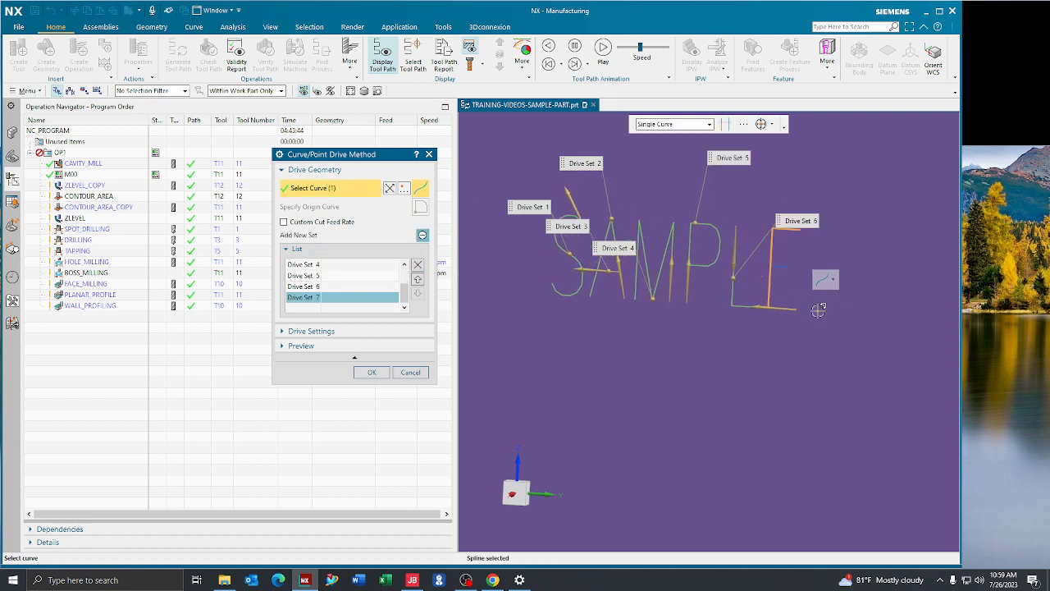
{"action": "left_click", "coordinate": [419, 236]}
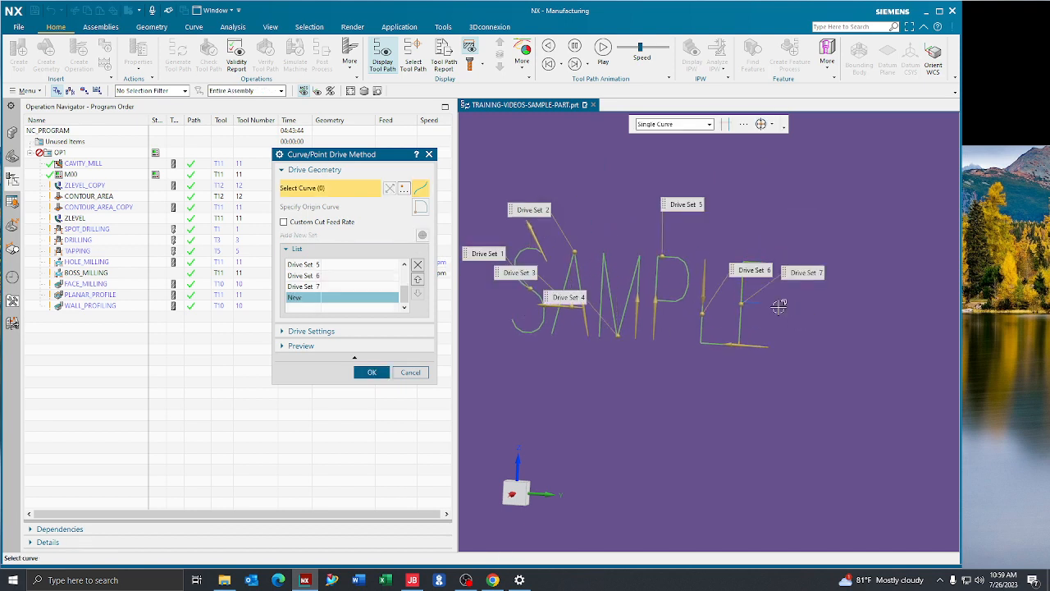
{"action": "scroll", "coordinate": [748, 302], "scroll_direction": "up", "scroll_amount": 3}
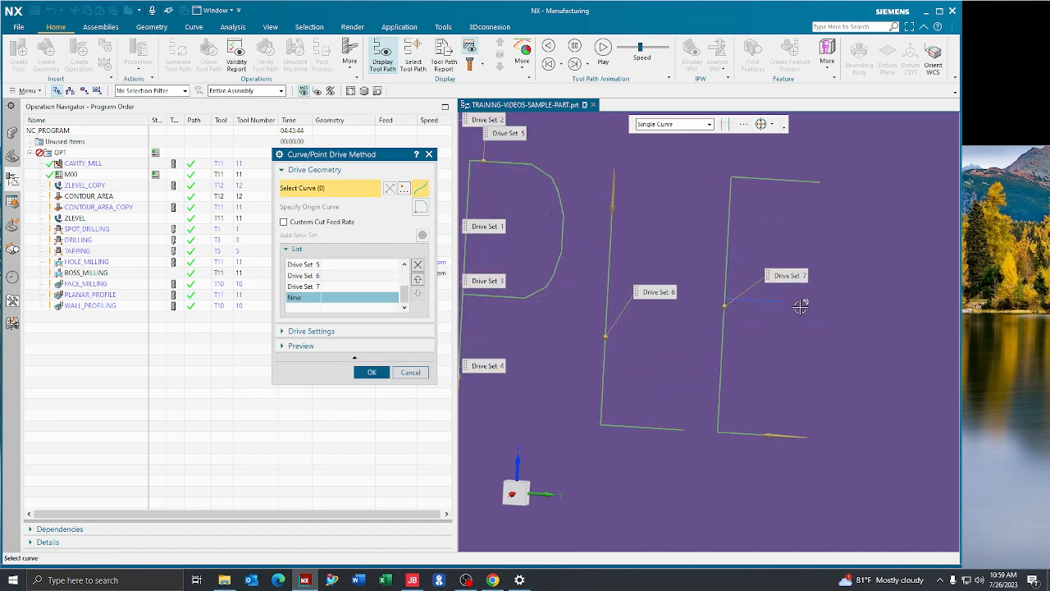
{"action": "scroll", "coordinate": [730, 297], "scroll_direction": "up", "scroll_amount": 4}
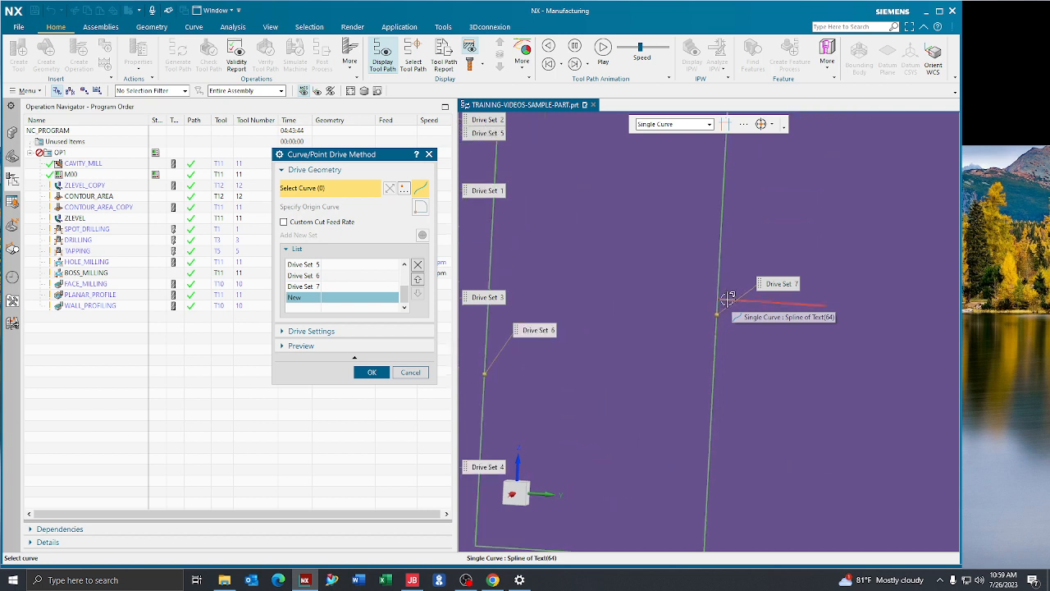
{"action": "left_click", "coordinate": [728, 297]}
{"action": "scroll", "coordinate": [651, 302], "scroll_direction": "down", "scroll_amount": 3}
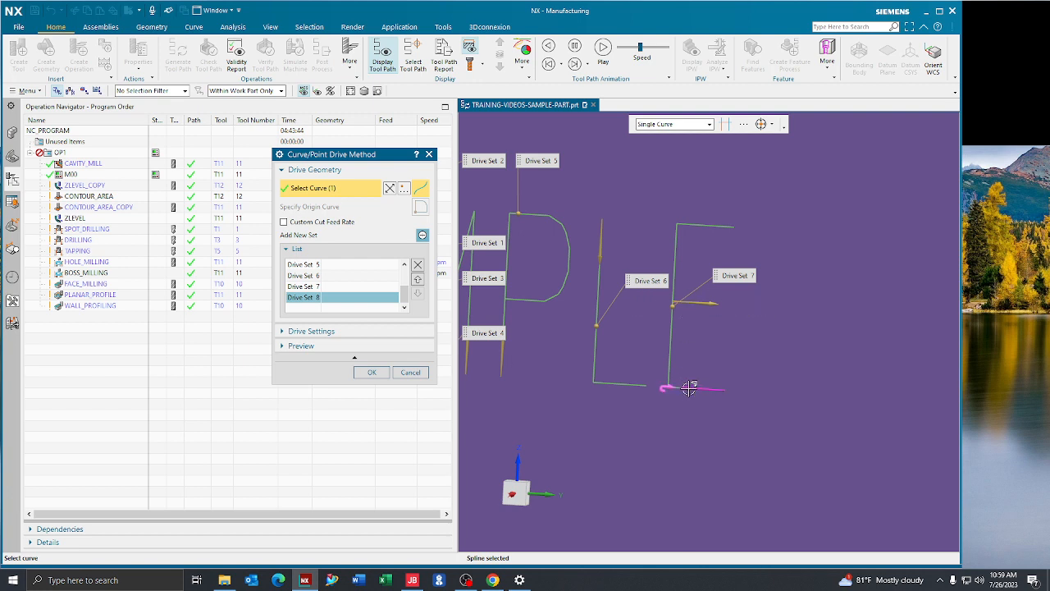
{"action": "left_click", "coordinate": [673, 275]}
{"action": "left_click", "coordinate": [371, 372]}
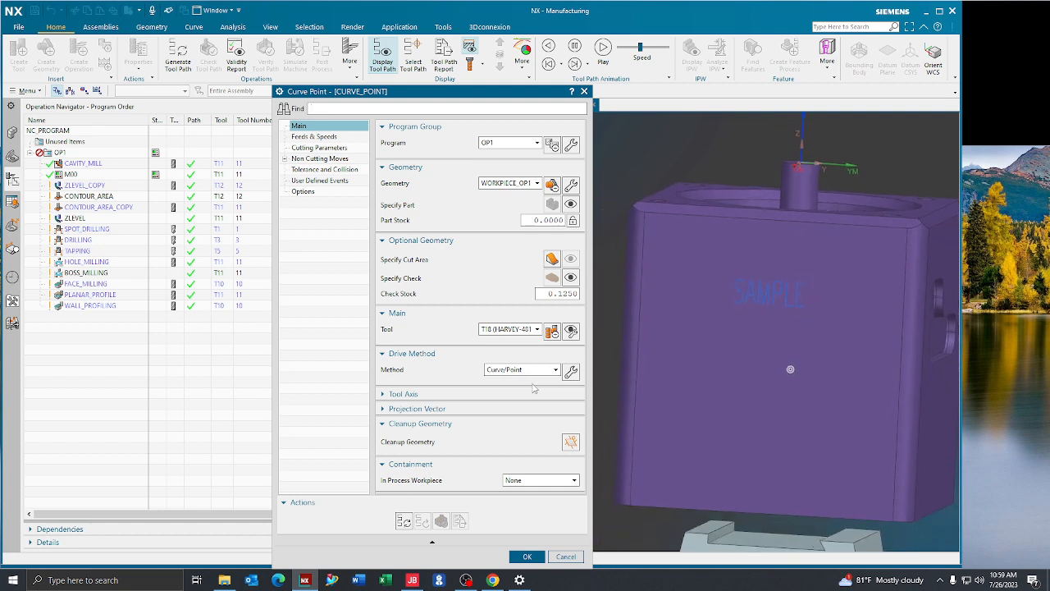
Set the tool axis to Specify Vector, using the direction of the face that carries the SAMPLE text.
{"action": "left_click", "coordinate": [431, 393]}
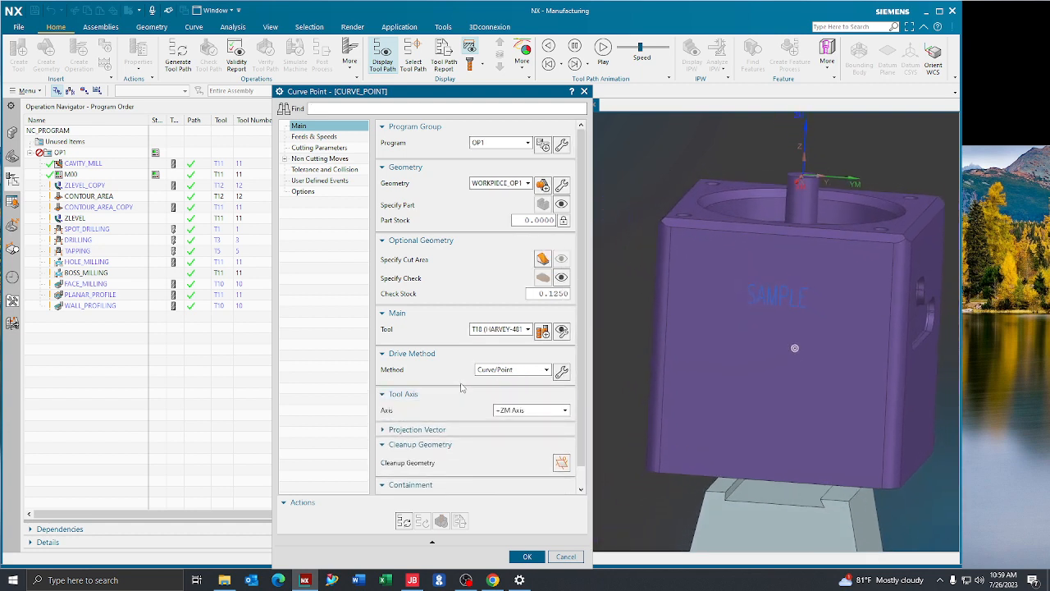
{"action": "left_click", "coordinate": [503, 409]}
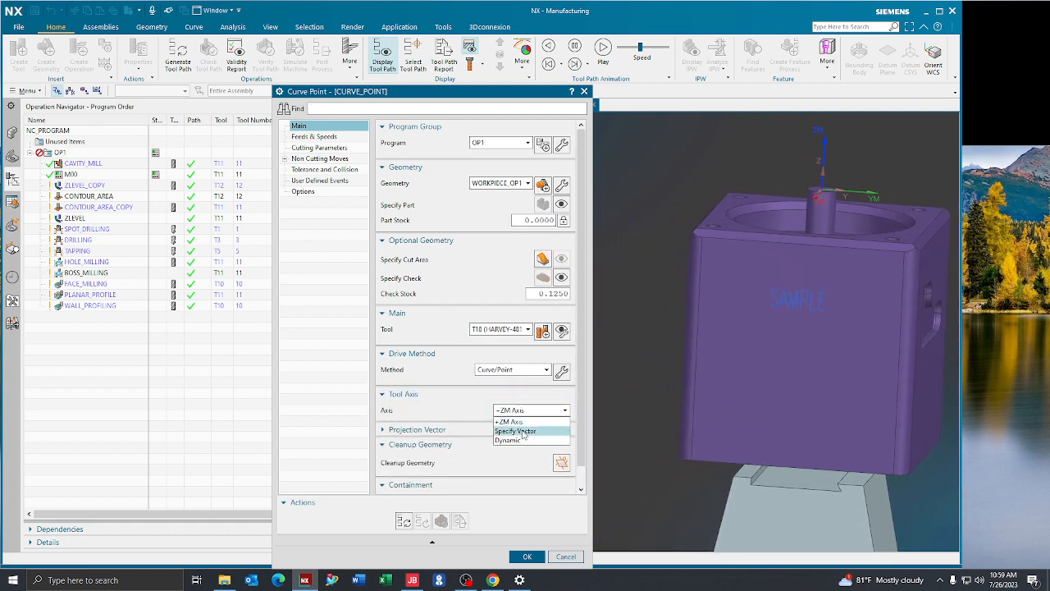
{"action": "left_click", "coordinate": [518, 428]}
{"action": "left_click", "coordinate": [570, 430]}
{"action": "left_click", "coordinate": [553, 181]}
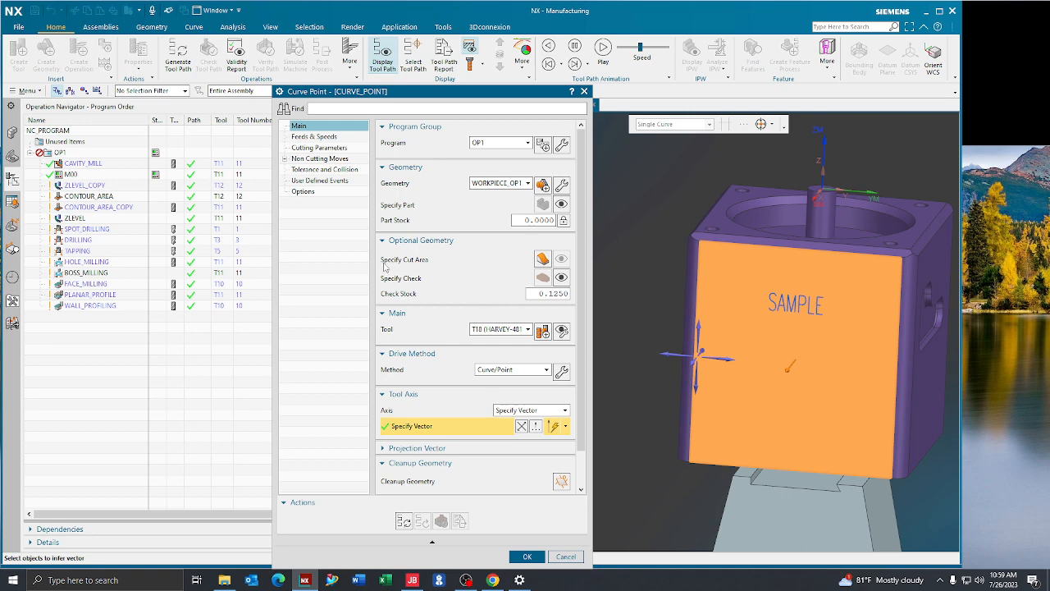
Specify the block face carrying the SAMPLE text as the operation's cut area.
{"action": "left_click", "coordinate": [542, 258]}
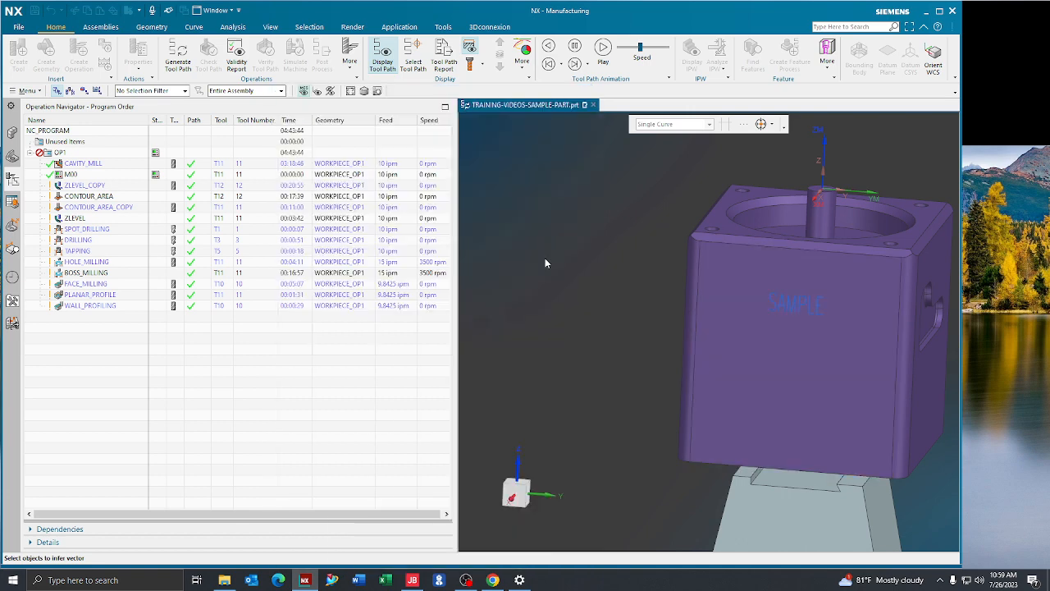
{"action": "left_click", "coordinate": [722, 272]}
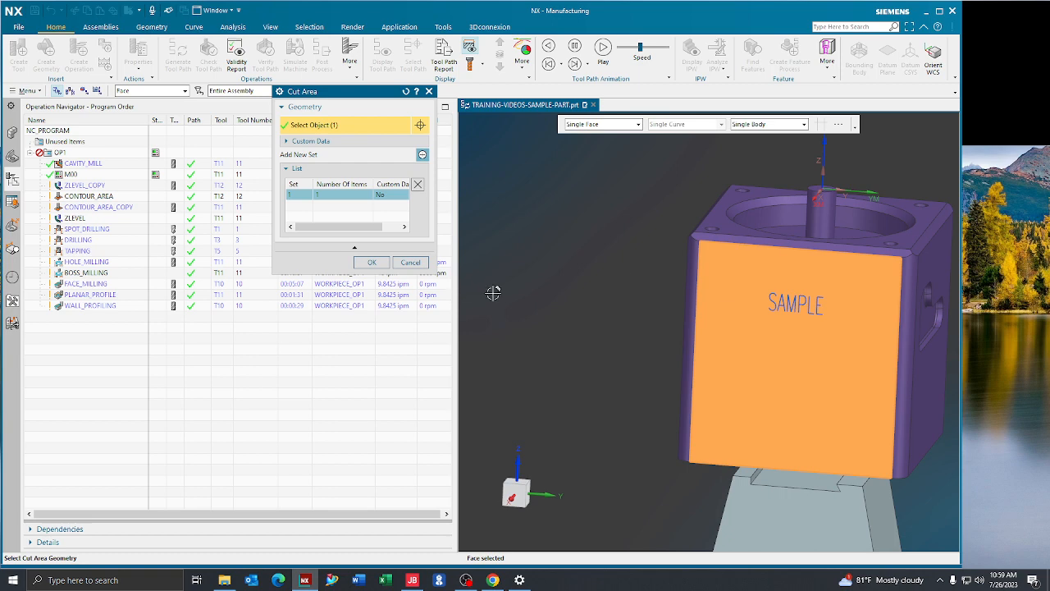
{"action": "left_click", "coordinate": [371, 261]}
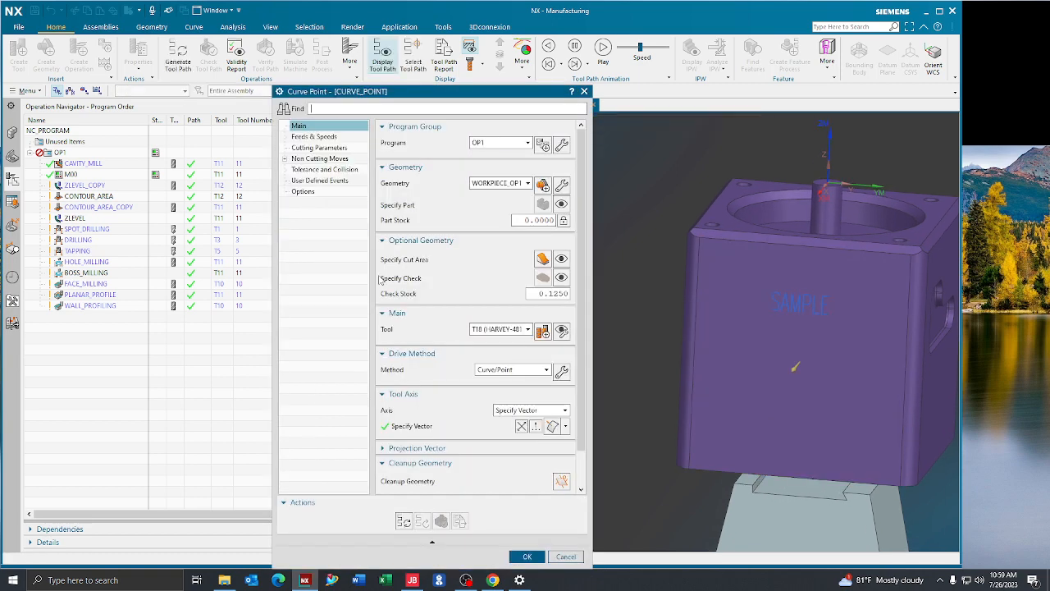
Generate the Curve Point tool path and examine its cutting, engage and retract moves around the SAMPLE text.
{"action": "left_click", "coordinate": [404, 521]}
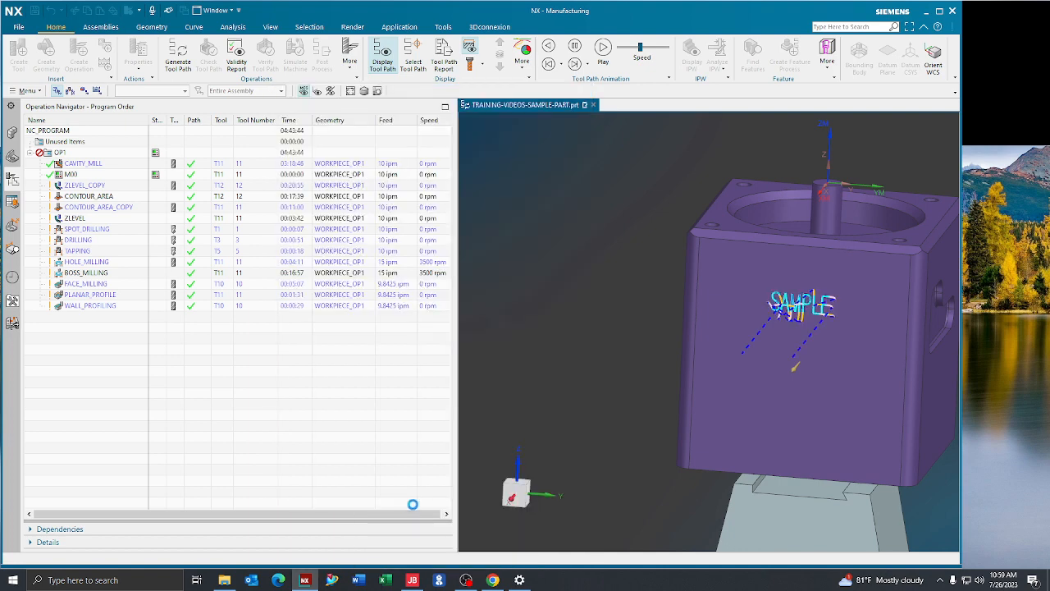
{"action": "scroll", "coordinate": [643, 375], "scroll_direction": "down", "scroll_amount": 5}
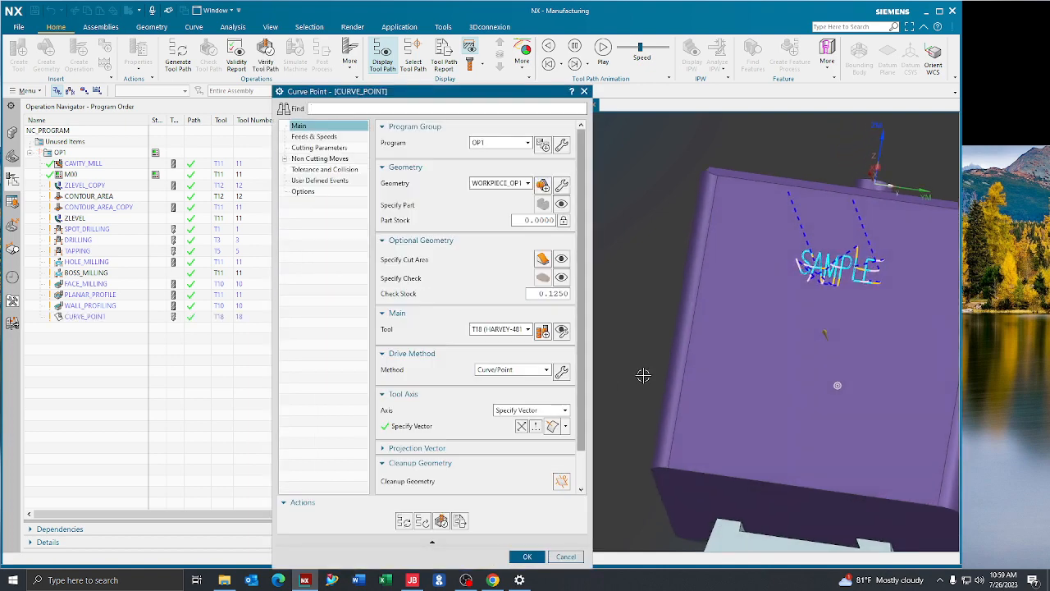
{"action": "scroll", "coordinate": [642, 375], "scroll_direction": "down", "scroll_amount": 4}
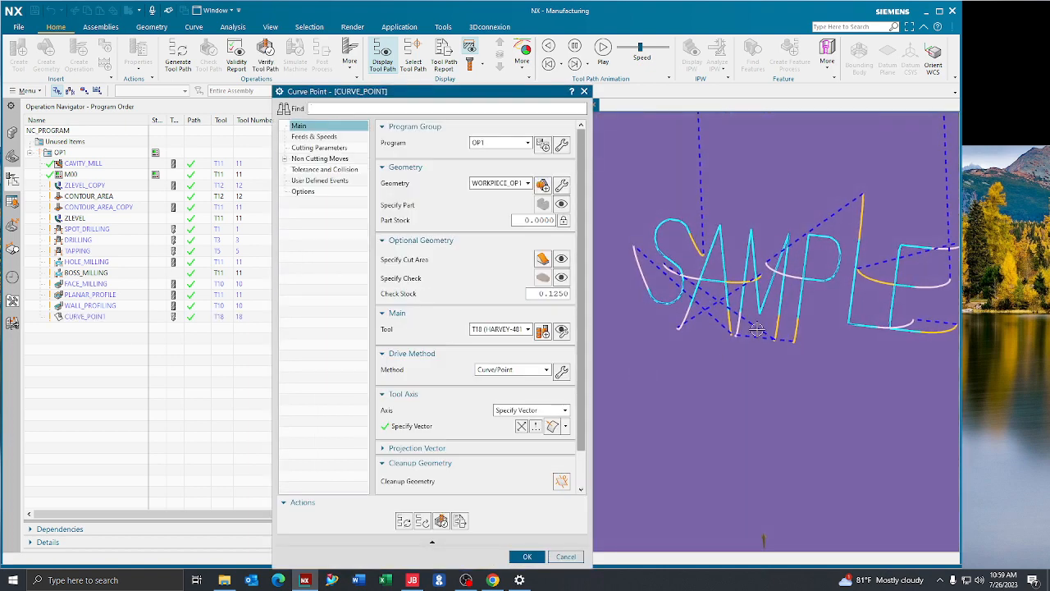
{"action": "middle_click_drag", "start_coordinate": [844, 255], "coordinate": [790, 246]}
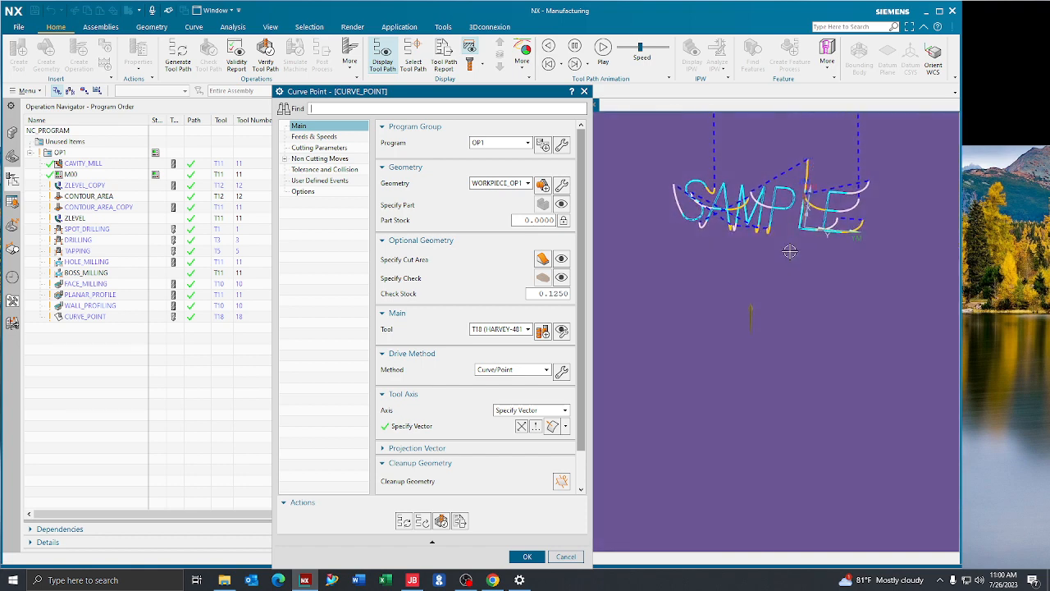
Review the drive sets of the Curve/Point drive method and the definition of the operation's tool.
{"action": "left_click", "coordinate": [561, 371]}
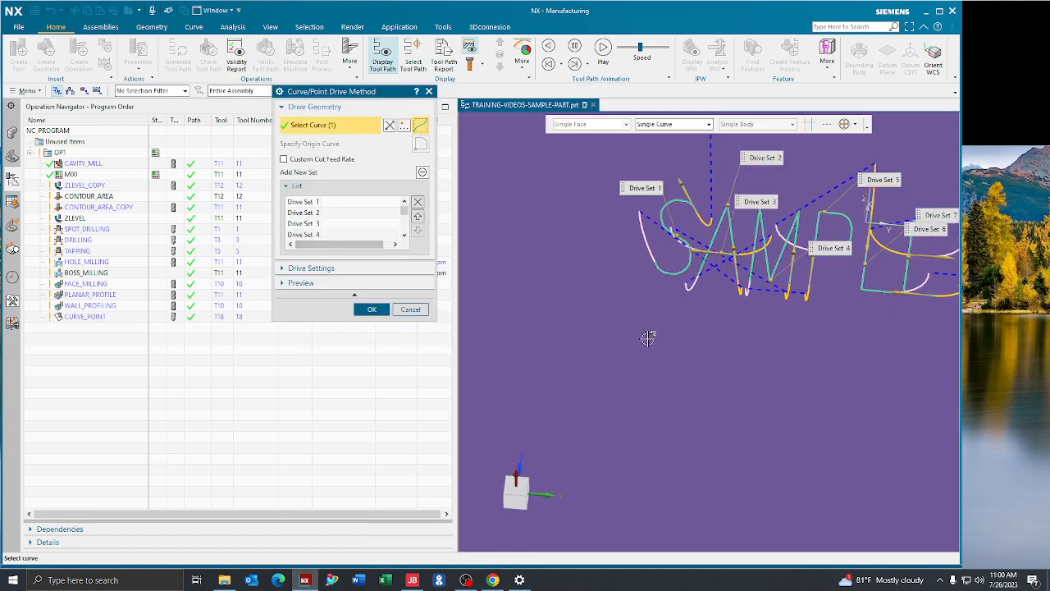
{"action": "left_click", "coordinate": [410, 312]}
{"action": "left_click", "coordinate": [560, 329]}
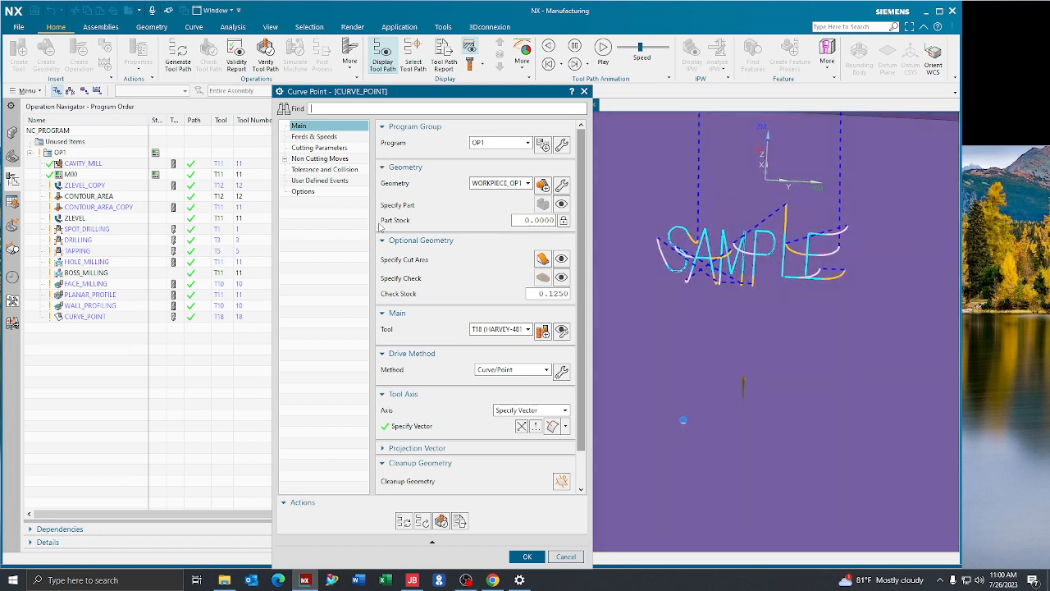
Set the open area engage type to Plunge with a height of 0.1 in.
{"action": "left_click", "coordinate": [284, 160]}
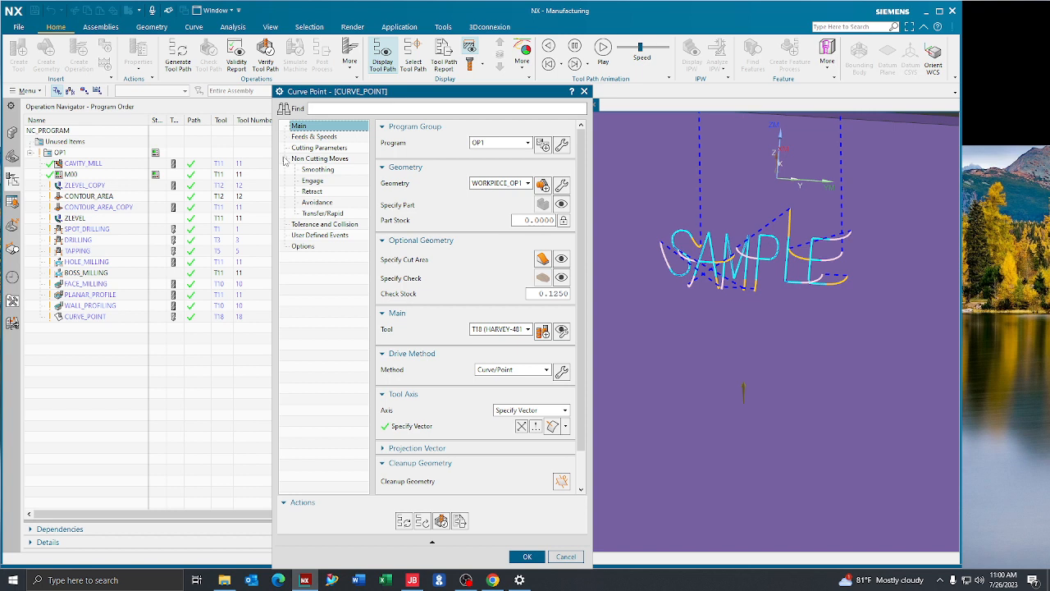
{"action": "left_click", "coordinate": [313, 179]}
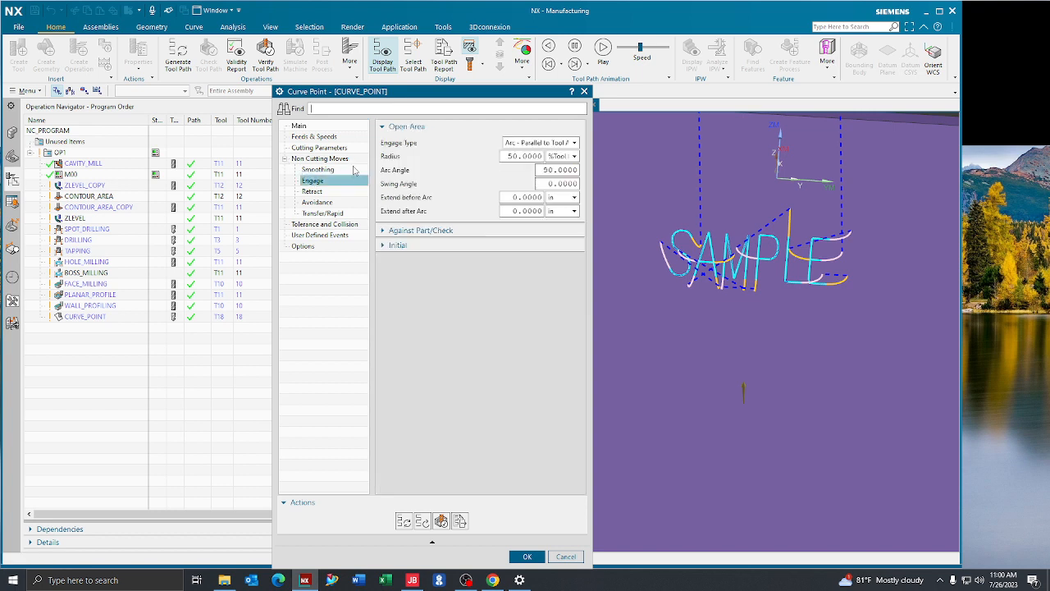
{"action": "left_click", "coordinate": [517, 145]}
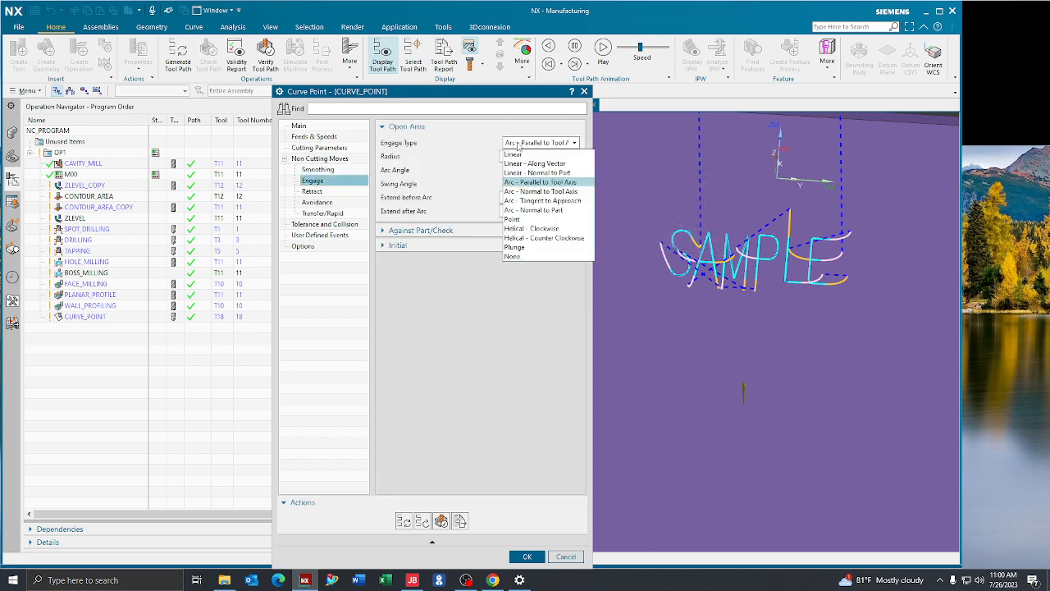
{"action": "left_click", "coordinate": [517, 248]}
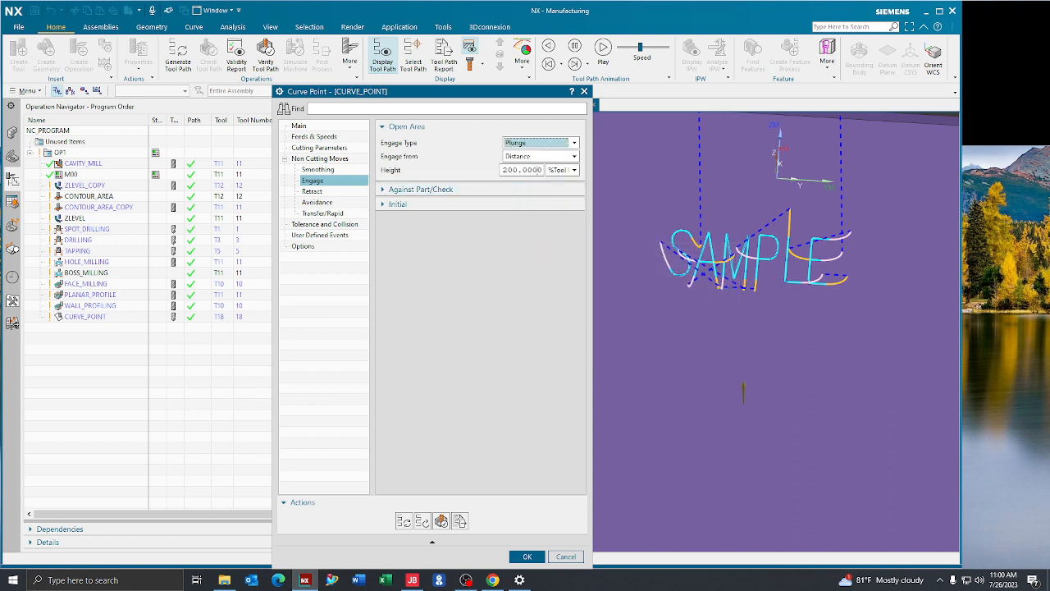
{"action": "left_click", "coordinate": [560, 170]}
{"action": "left_click", "coordinate": [551, 185]}
{"action": "left_click", "coordinate": [522, 170]}
{"action": "type", "text": ".1"}
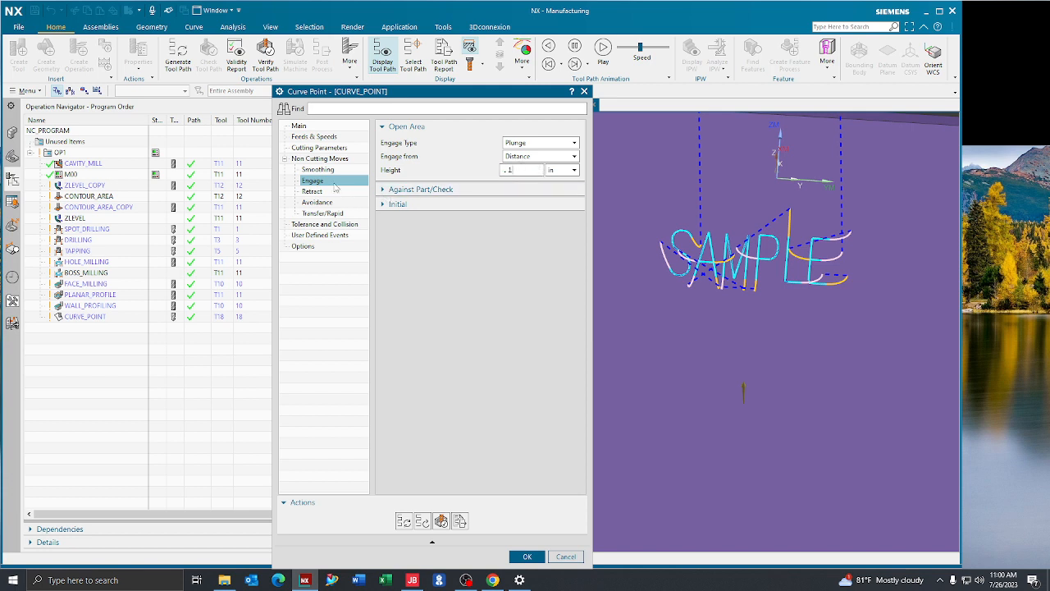
Set the Against Part/Check engage type to Same as Open Area and check the initial engage type.
{"action": "left_click", "coordinate": [415, 189]}
{"action": "left_click", "coordinate": [512, 207]}
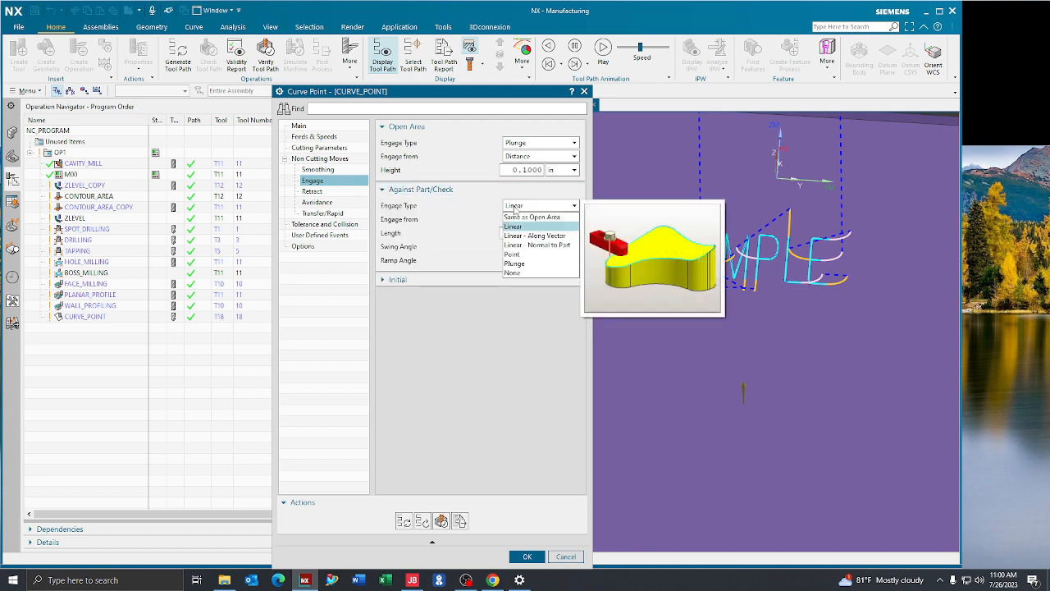
{"action": "left_click", "coordinate": [526, 217]}
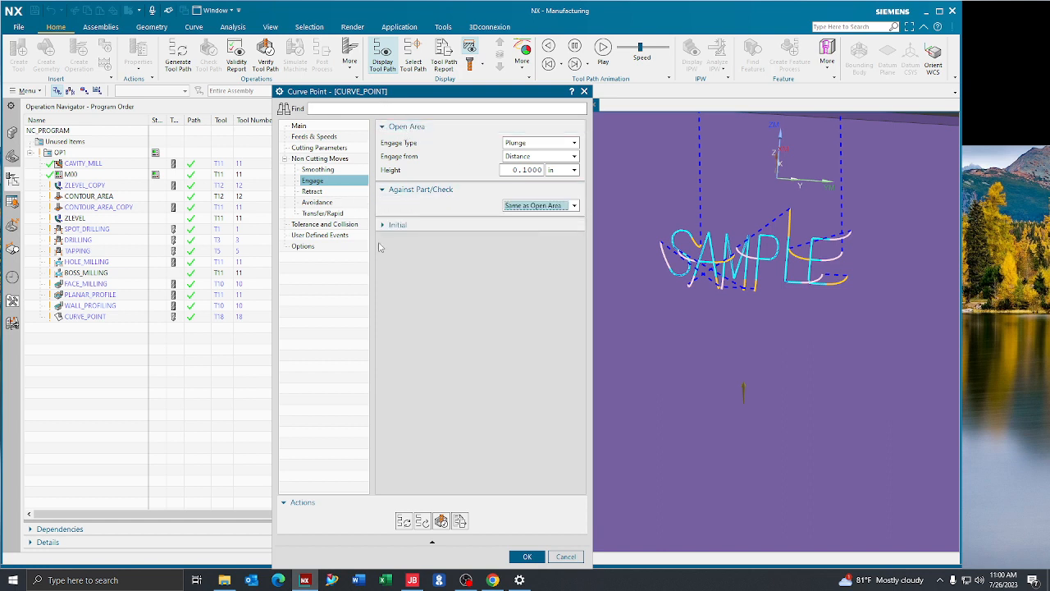
{"action": "left_click", "coordinate": [398, 226]}
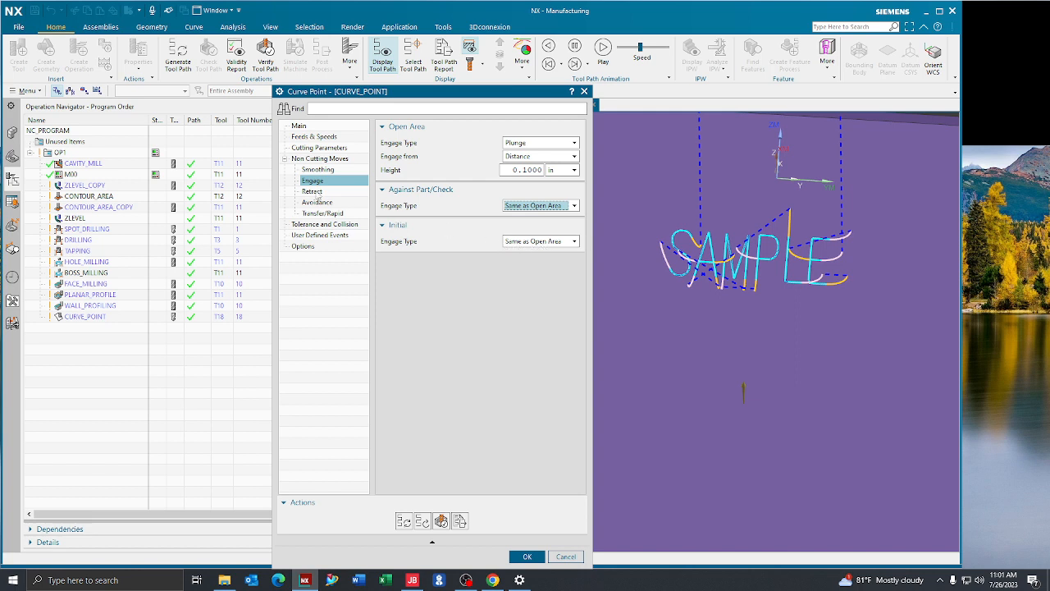
Set the open area retract type to Lift, and the Against Part/Check and Final retracts to Same as Open Area Retract.
{"action": "left_click", "coordinate": [313, 192]}
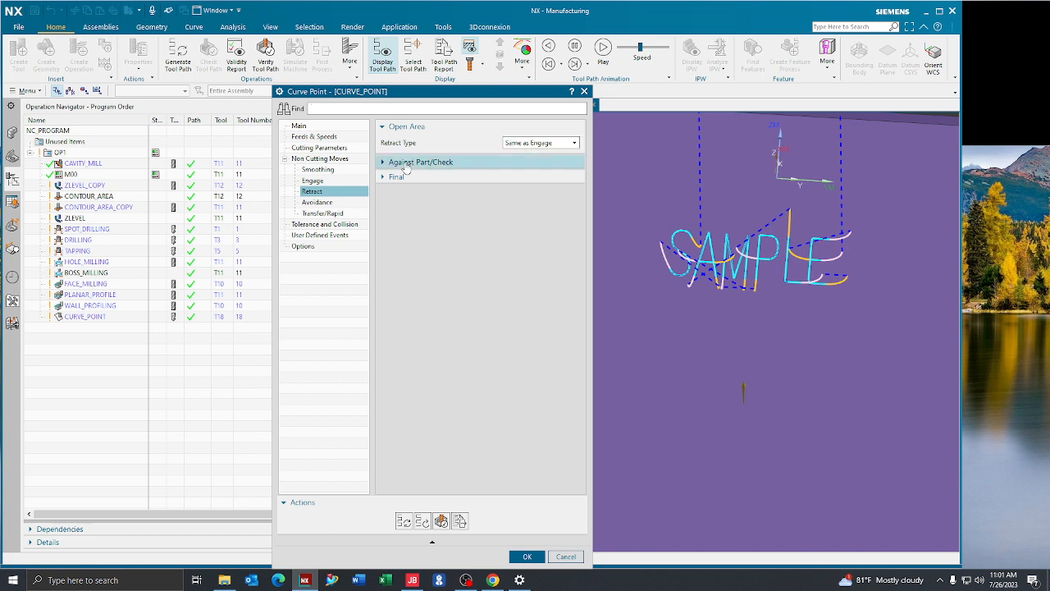
{"action": "left_click", "coordinate": [513, 163]}
{"action": "left_click", "coordinate": [504, 200]}
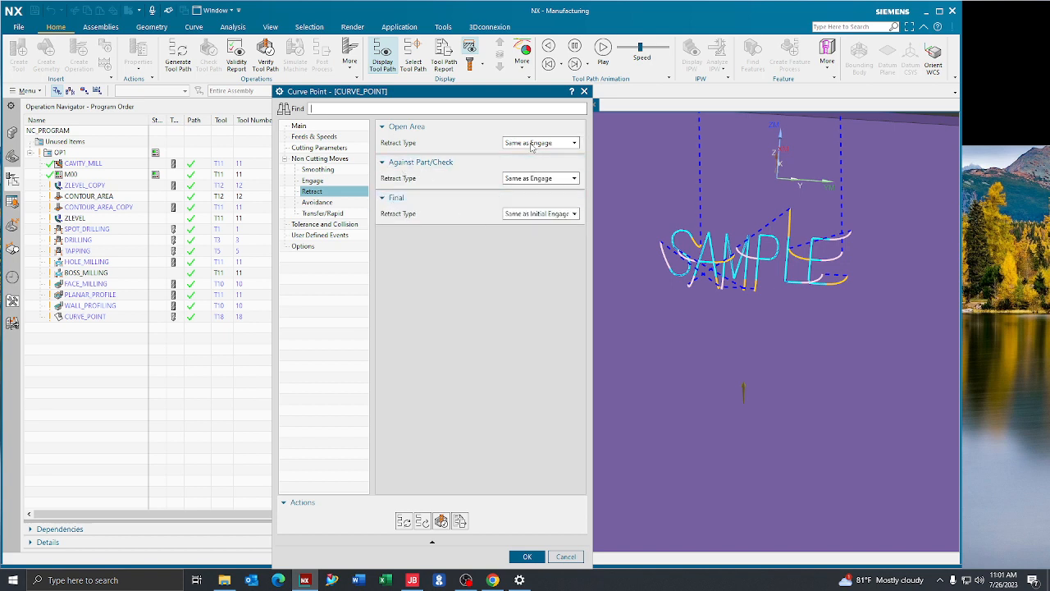
{"action": "left_click", "coordinate": [533, 144]}
{"action": "left_click", "coordinate": [530, 234]}
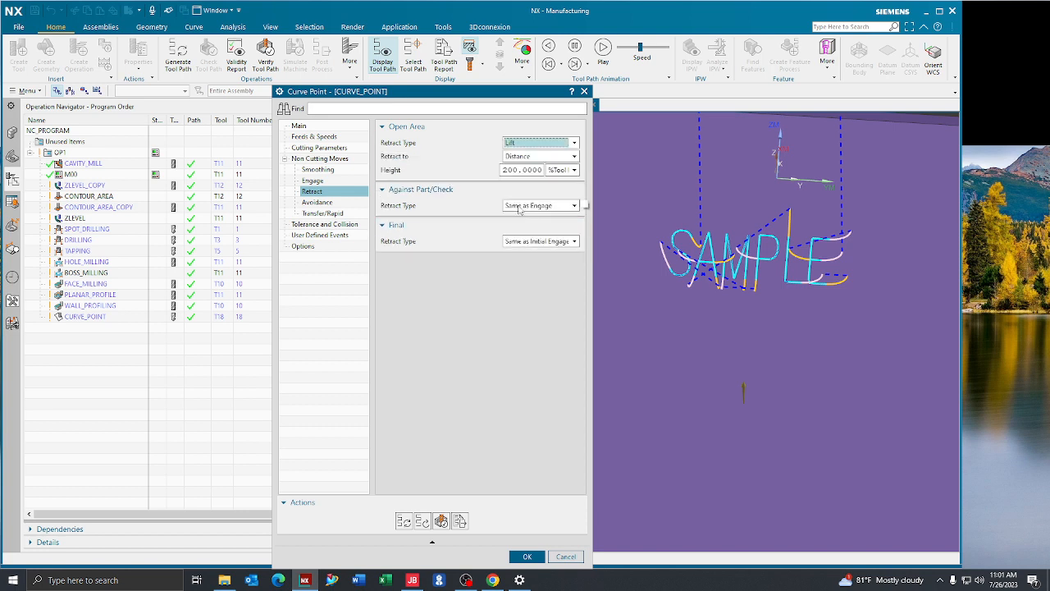
{"action": "left_click", "coordinate": [521, 206]}
{"action": "left_click", "coordinate": [534, 217]}
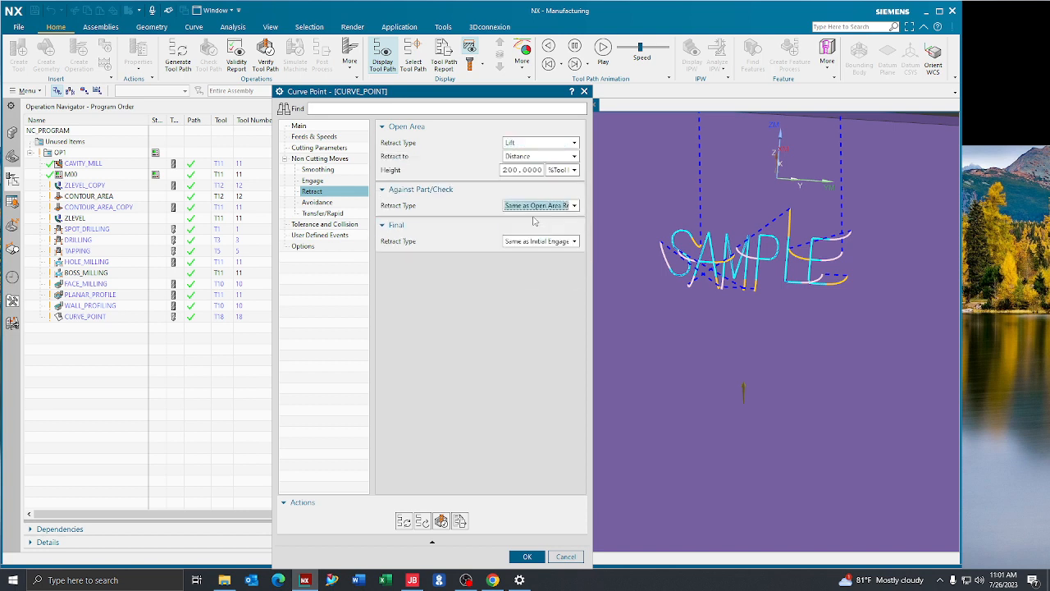
{"action": "left_click", "coordinate": [534, 241]}
{"action": "left_click", "coordinate": [542, 254]}
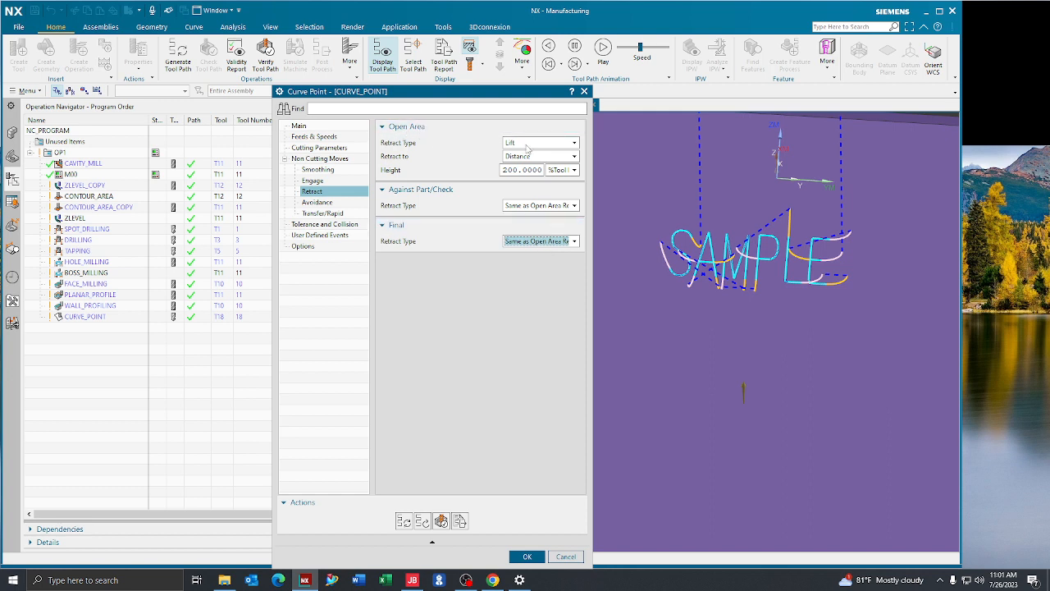
Set the open area retract height to 0.1 in.
{"action": "double_click", "coordinate": [521, 168]}
{"action": "type", "text": "0.1"}
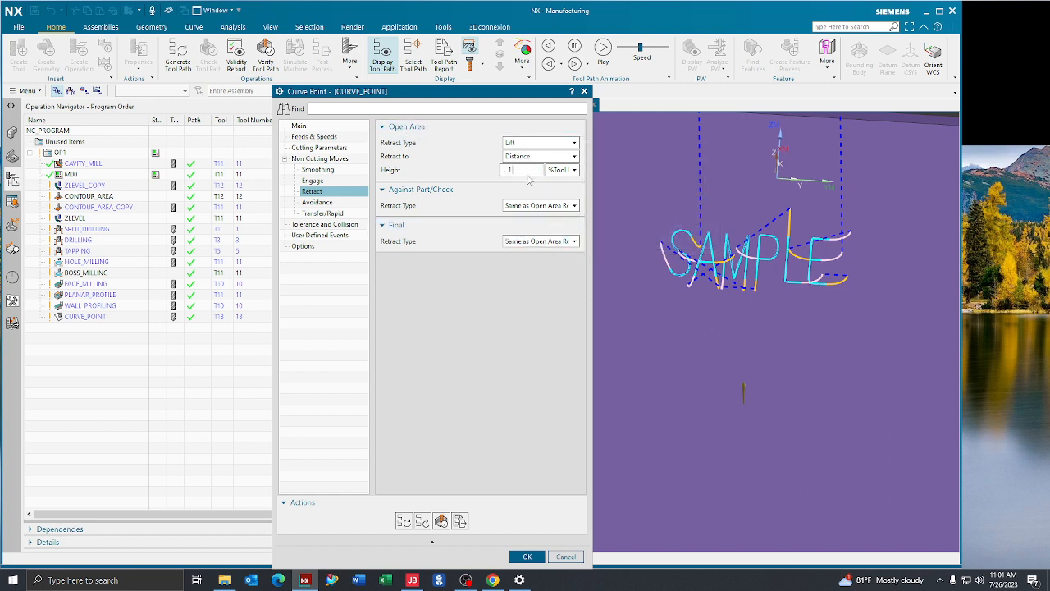
{"action": "left_click", "coordinate": [562, 170]}
{"action": "left_click", "coordinate": [560, 184]}
{"action": "left_click", "coordinate": [517, 169]}
Regenerate the tool path with the new engage and retract moves and accept the CURVE_POINT operation.
{"action": "left_click", "coordinate": [299, 126]}
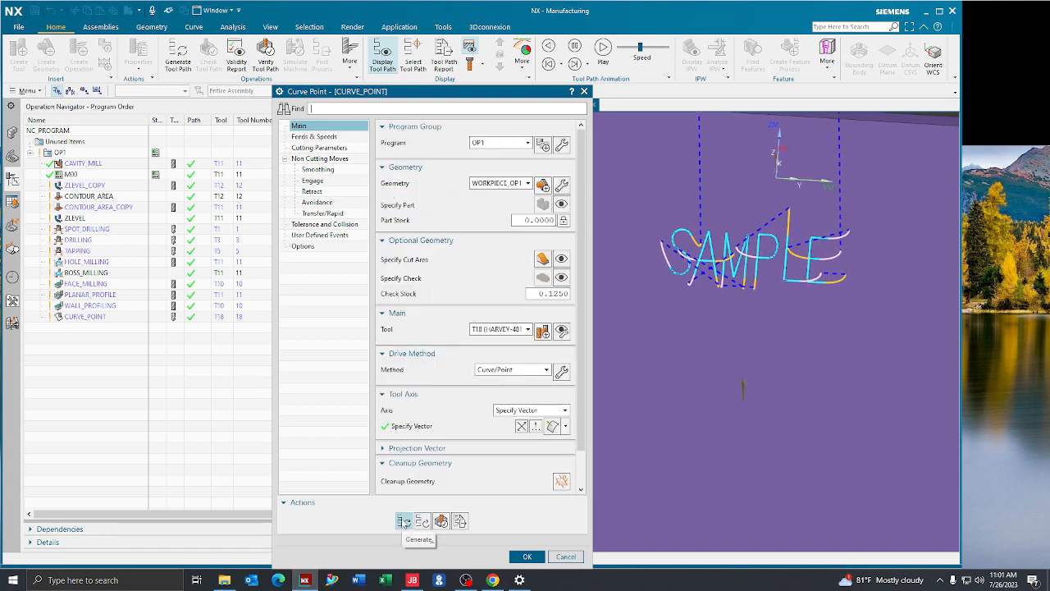
{"action": "left_click", "coordinate": [403, 521]}
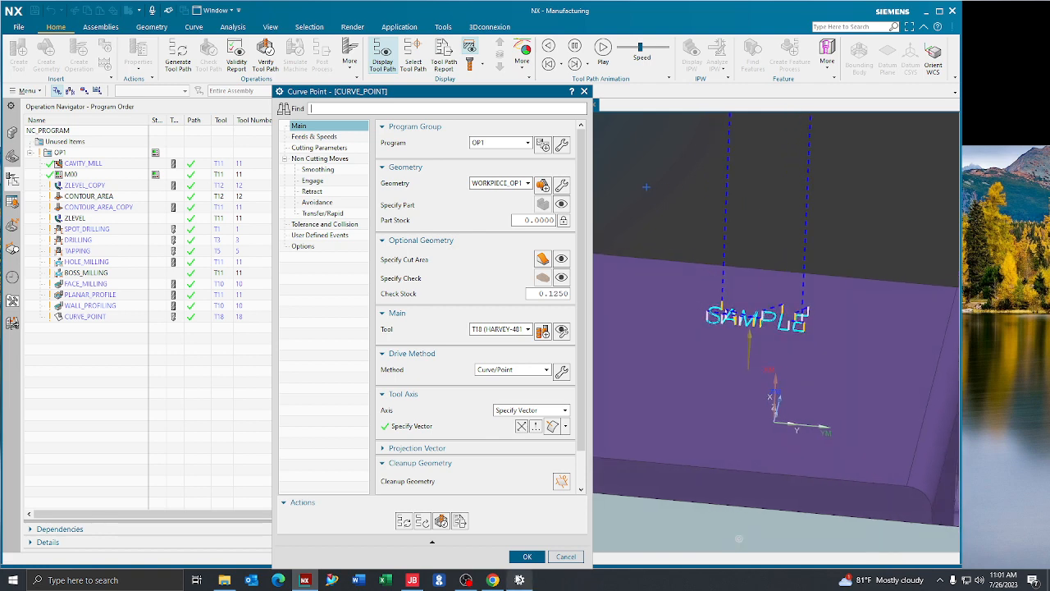
{"action": "left_click", "coordinate": [528, 556]}
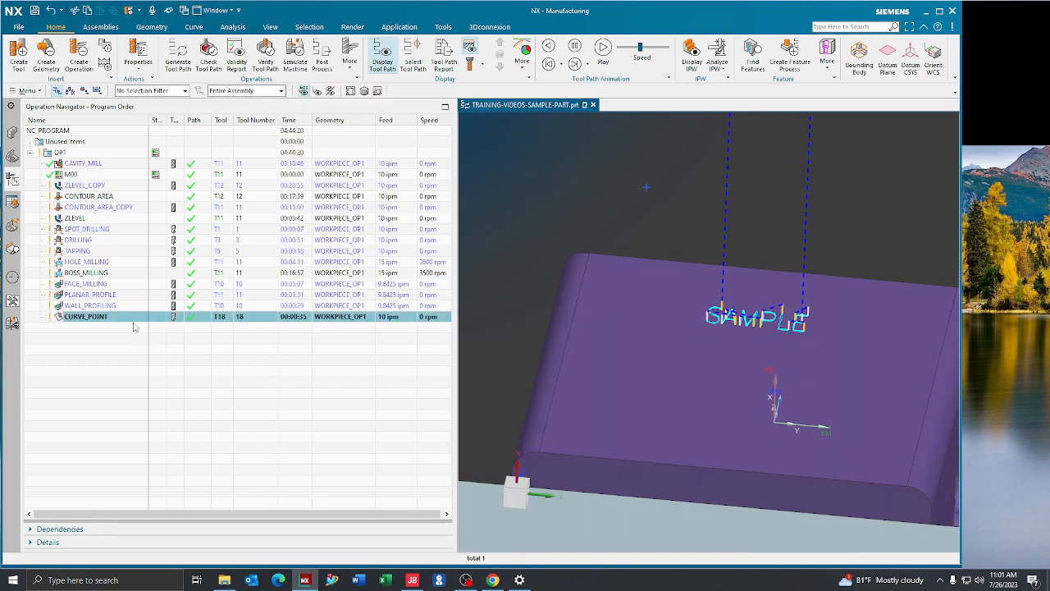
Set the CURVE_POINT operation's Part Stock to -0.01 and regenerate its tool path, choosing not to stop the process.
{"action": "left_click", "coordinate": [134, 326]}
{"action": "left_click", "coordinate": [135, 319]}
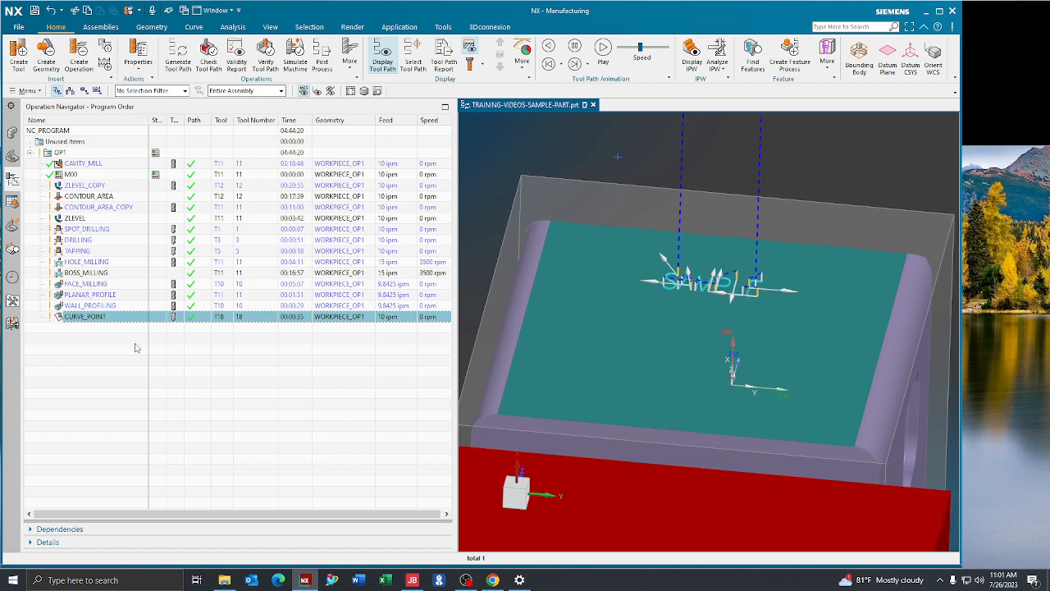
{"action": "double_click", "coordinate": [107, 317]}
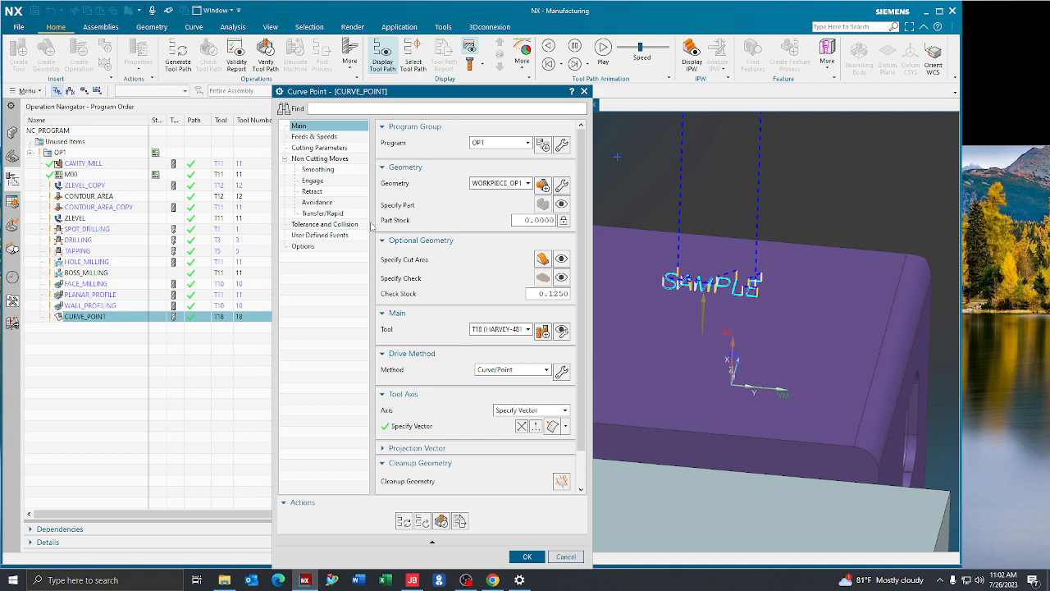
{"action": "scroll", "coordinate": [438, 291], "scroll_direction": "down", "scroll_amount": 1}
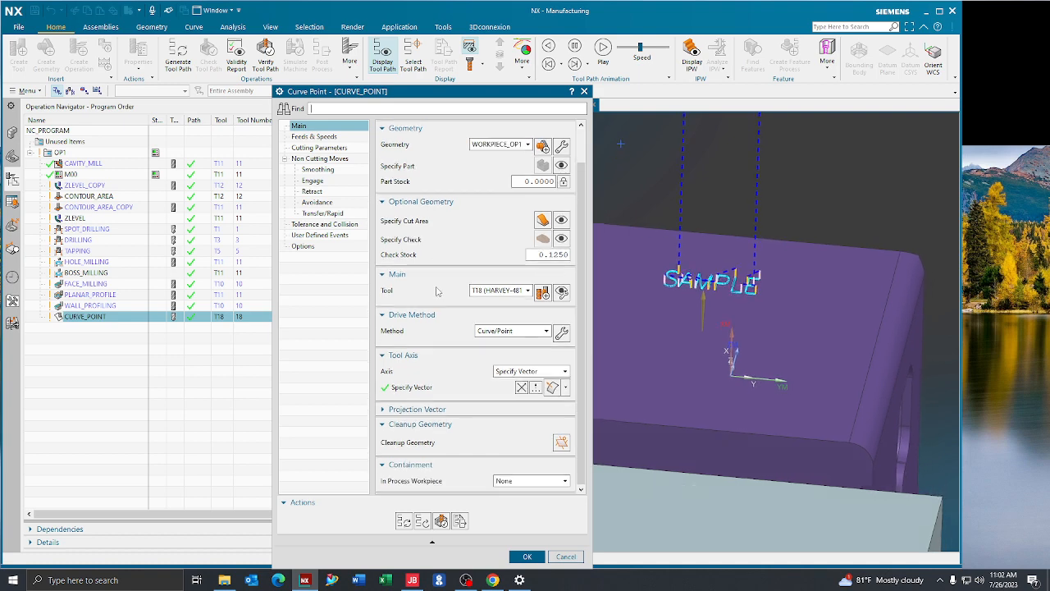
{"action": "double_click", "coordinate": [527, 181]}
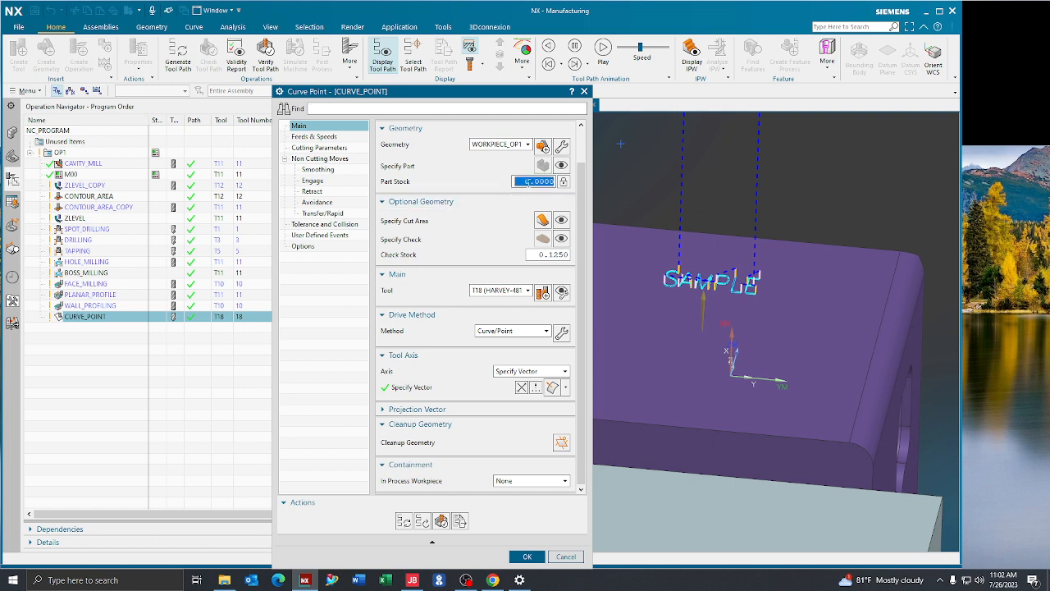
{"action": "type", "text": "-.01"}
{"action": "left_click", "coordinate": [527, 557]}
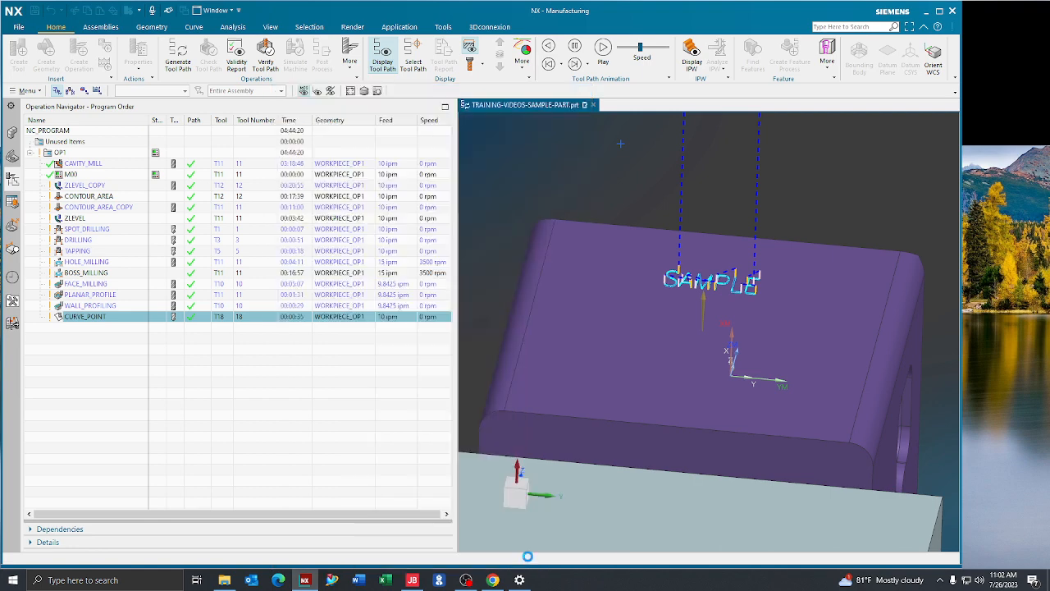
{"action": "left_click", "coordinate": [178, 59]}
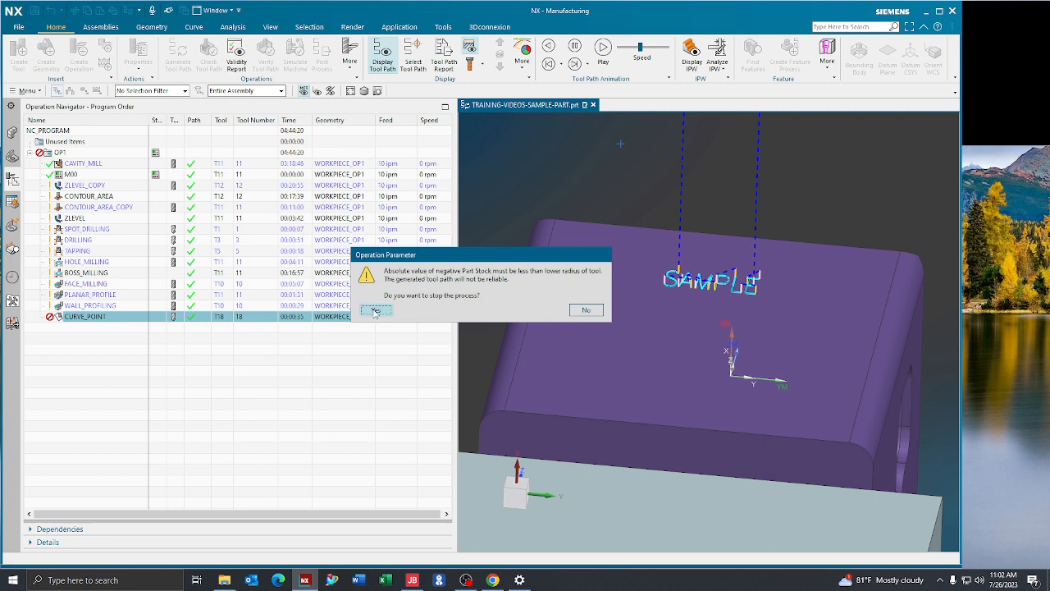
{"action": "left_click", "coordinate": [587, 310]}
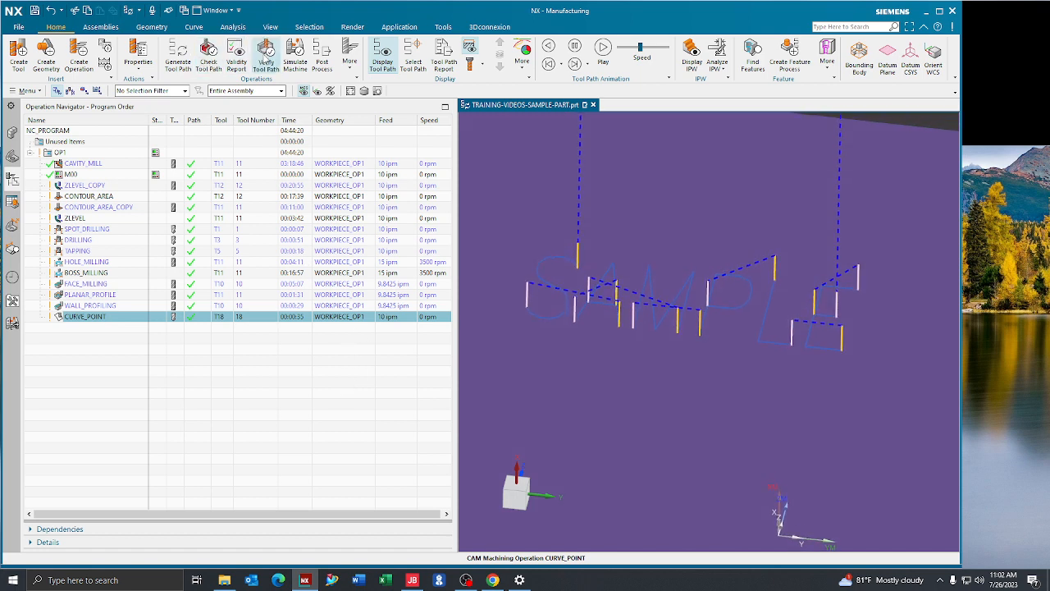
Verify the CURVE_POINT tool path by stepping through its first moves in the replay, then close the visualization.
{"action": "left_click", "coordinate": [265, 57]}
{"action": "left_click", "coordinate": [297, 219]}
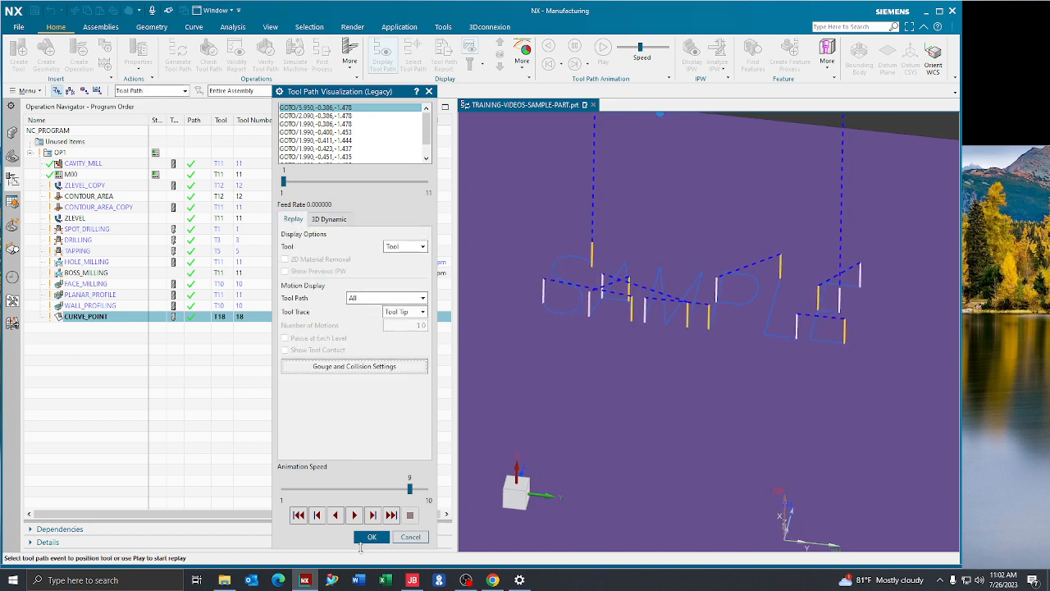
{"action": "left_click", "coordinate": [373, 515]}
{"action": "left_click", "coordinate": [373, 516]}
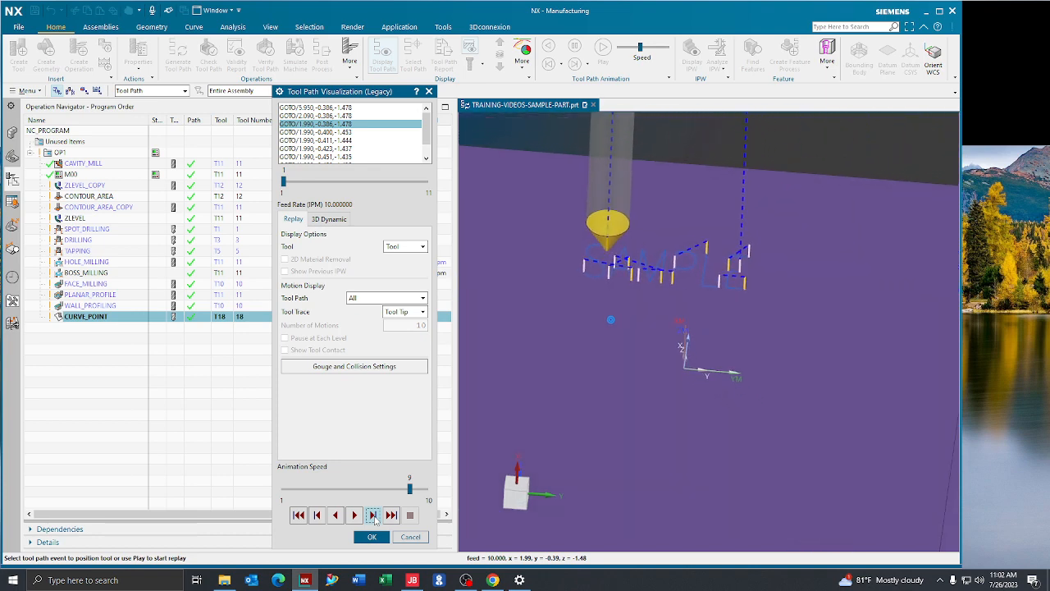
{"action": "left_click", "coordinate": [371, 537]}
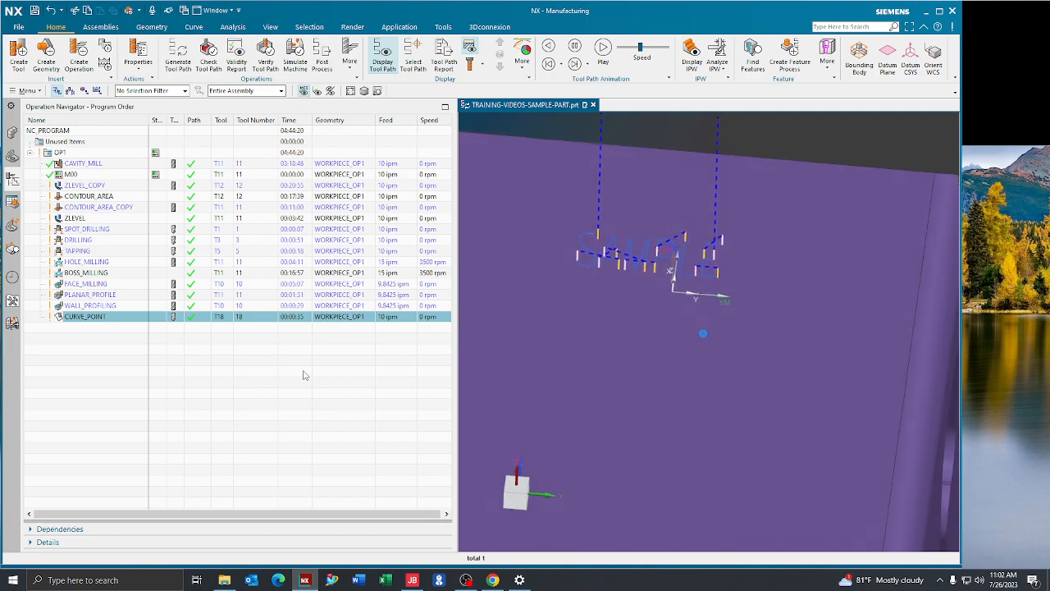